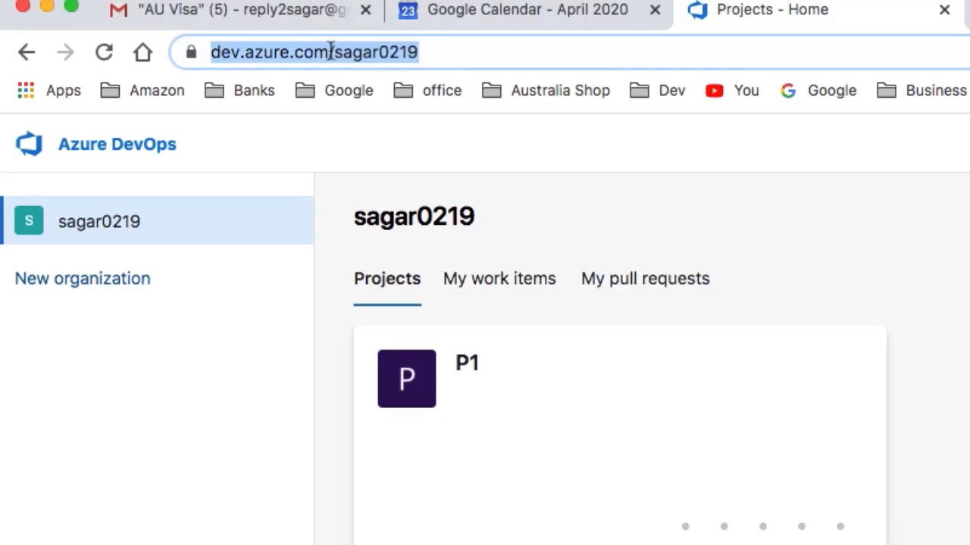
left_click(330, 53)
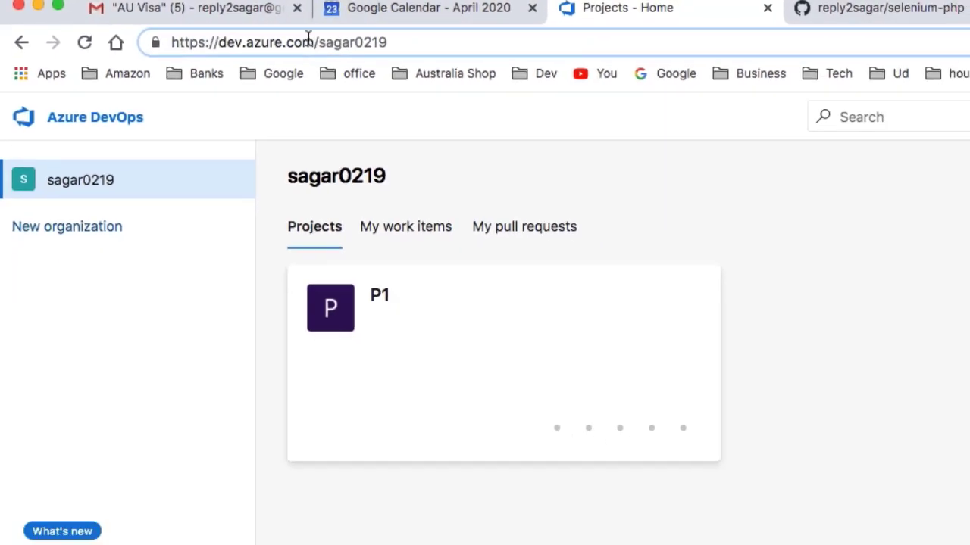
left_click(615, 143)
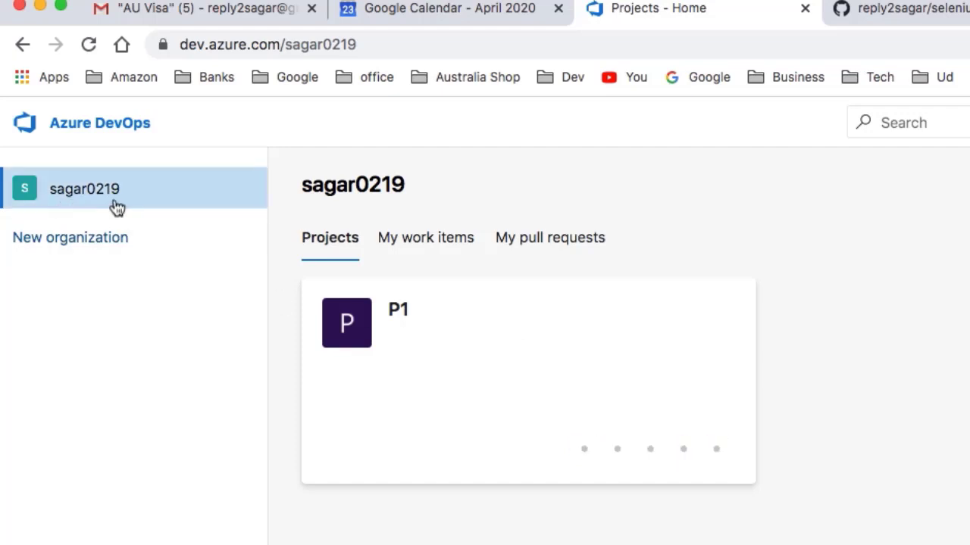
Create a new organization hosted in Australia East, changing the last digit of the suggested organization name to 5
left_click(85, 249)
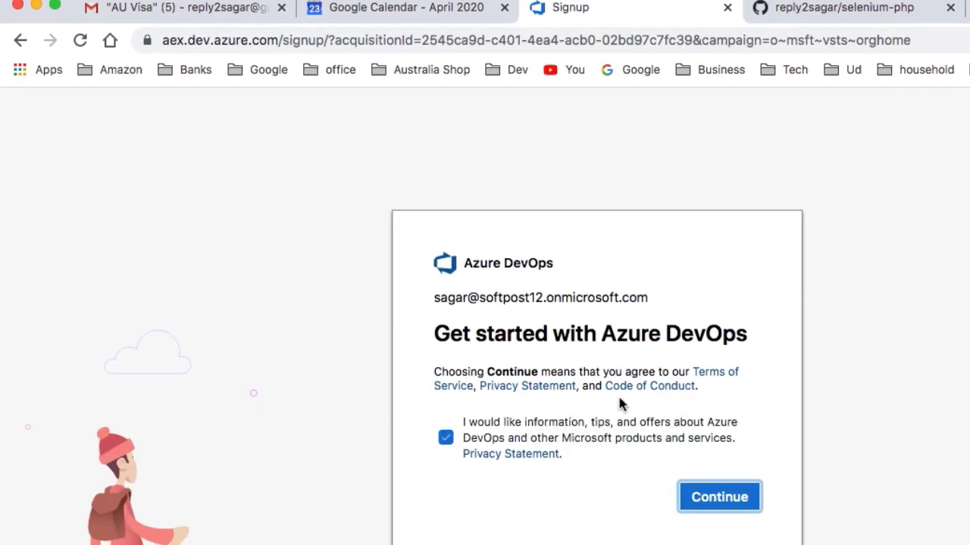
left_click(721, 500)
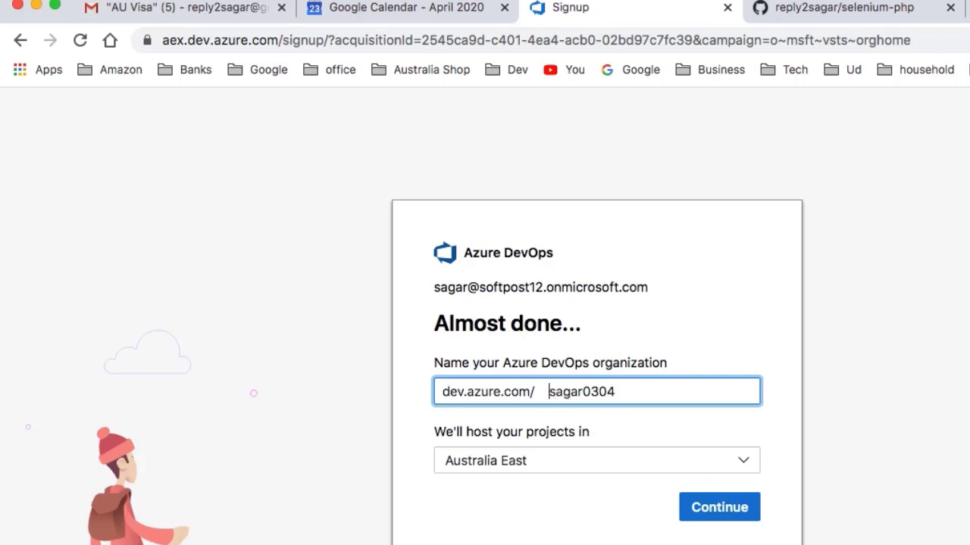
left_click(660, 470)
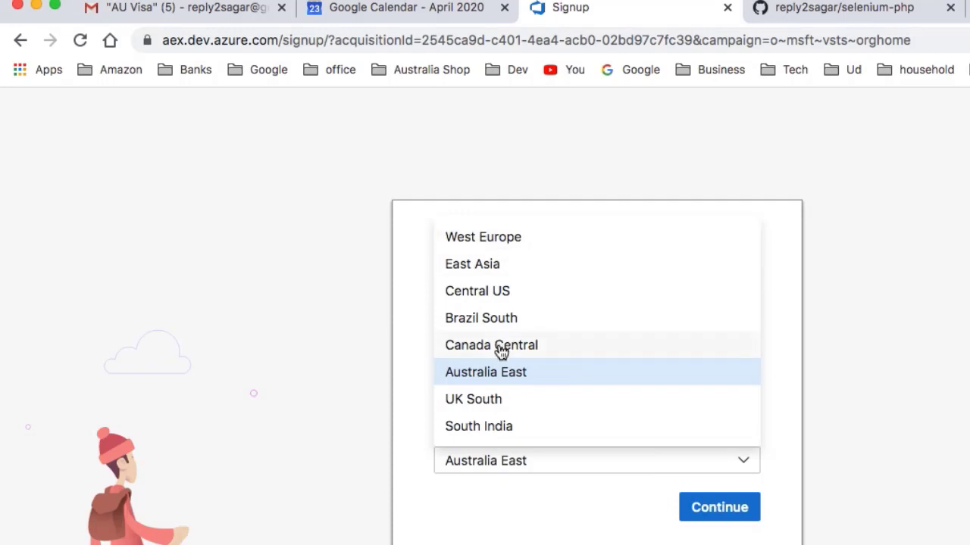
left_click(796, 414)
key("shift+Tab")
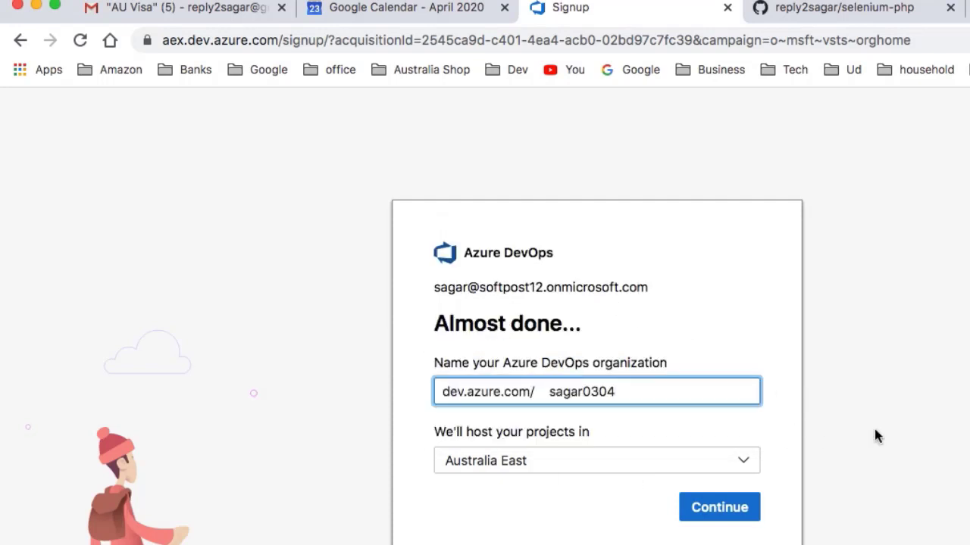
key("BackSpace")
type("5")
left_click(703, 506)
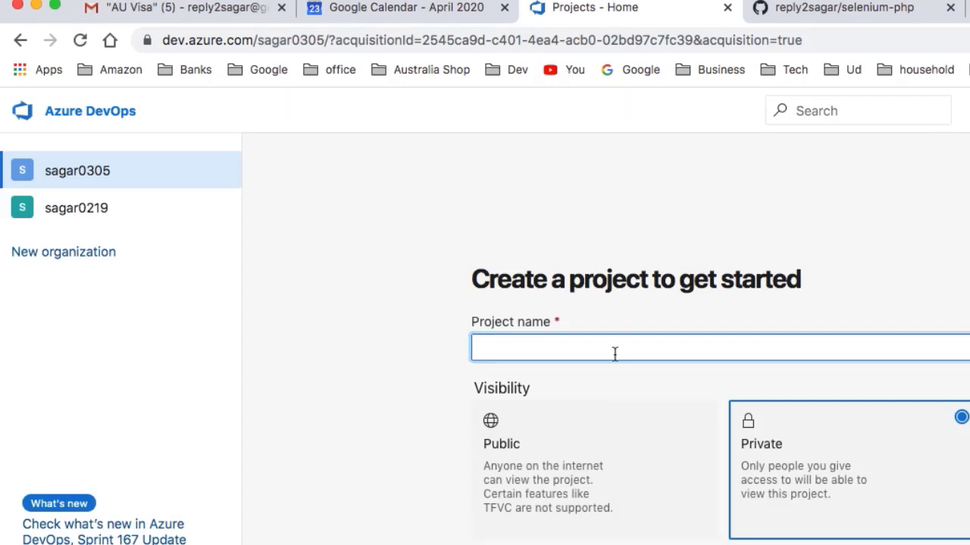
Create a private project named Project1 in the new organization
type("P")
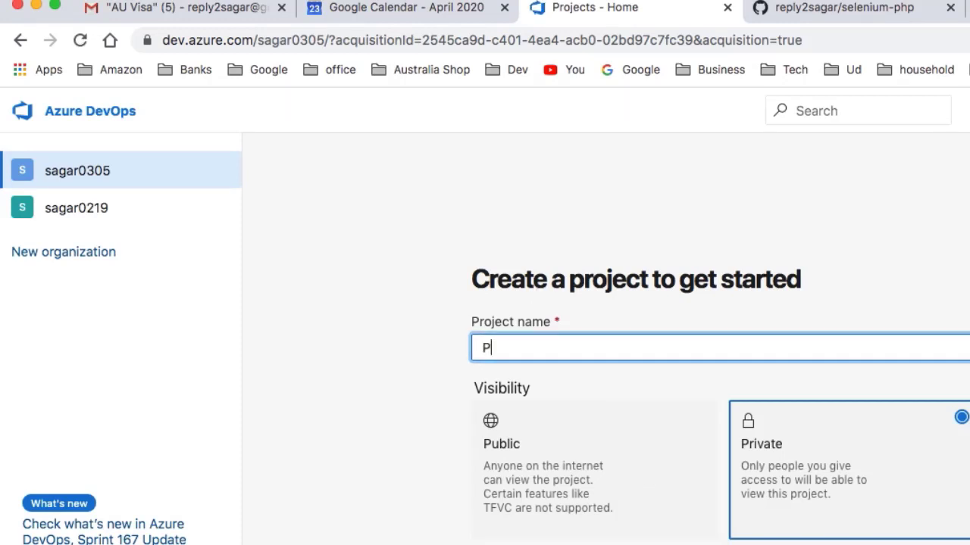
type("roject1")
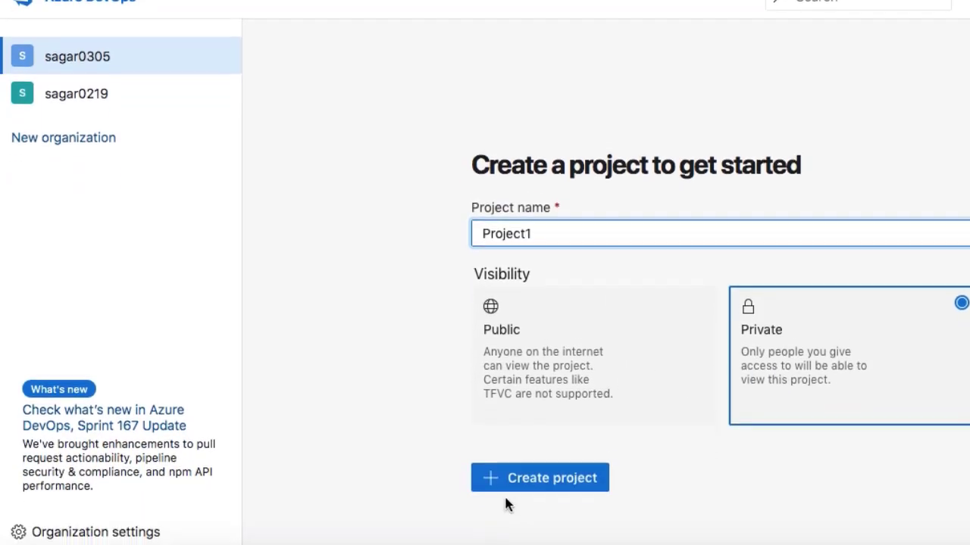
left_click(538, 480)
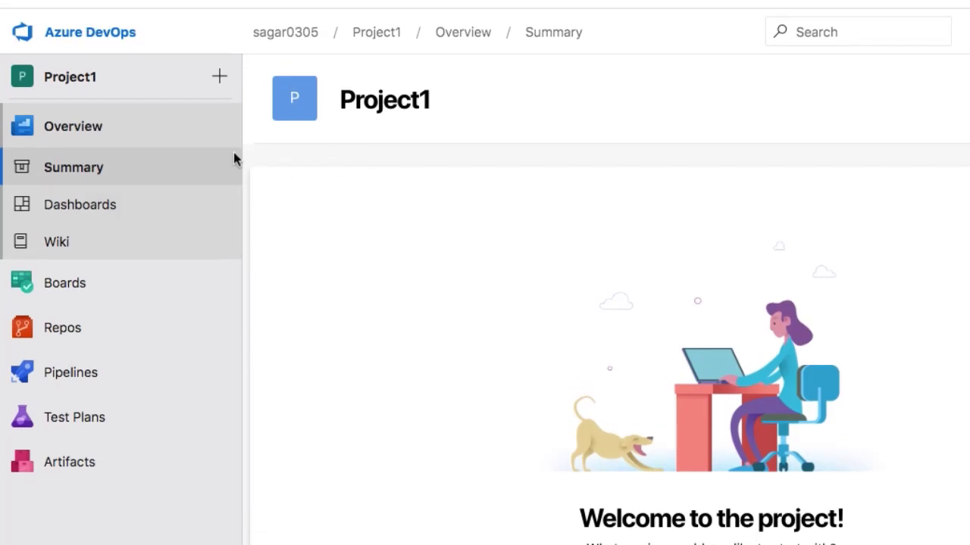
Return to the organization that contains project P1 and open its organization settings
left_click(106, 38)
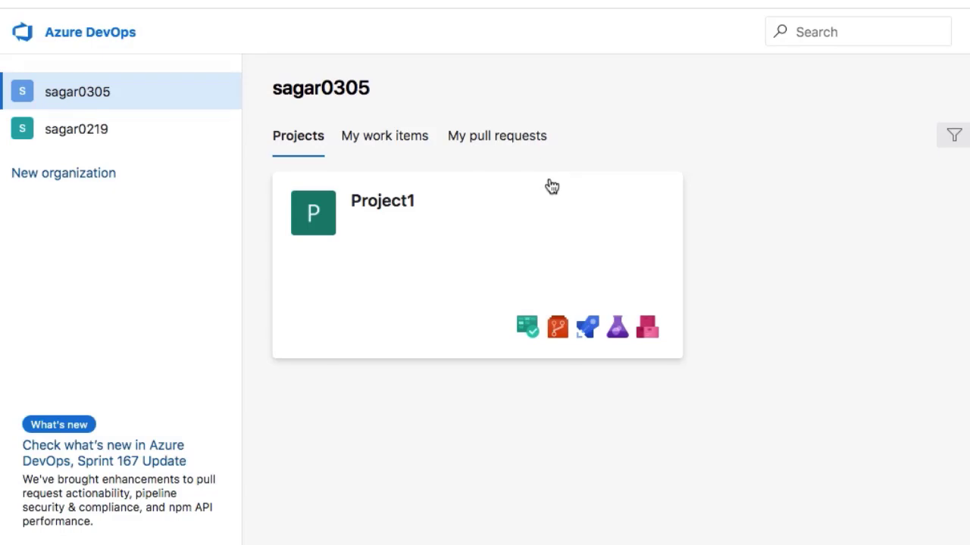
left_click(151, 138)
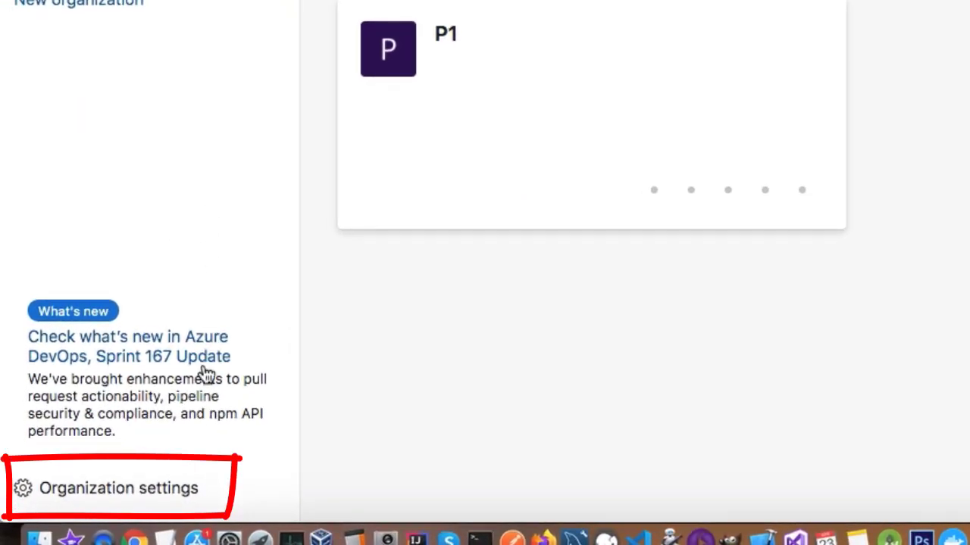
left_click(126, 493)
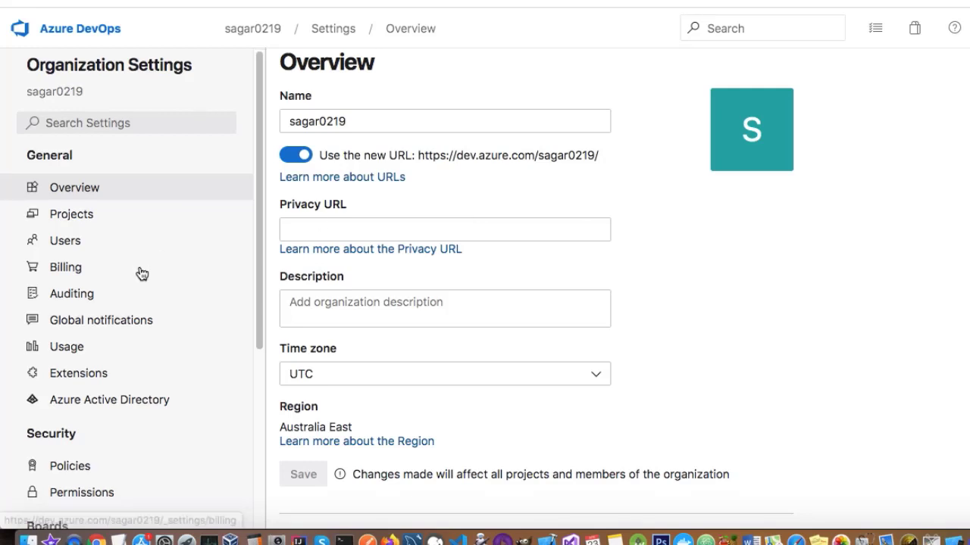
Look through the available organization settings categories, from General and Security to Boards, Pipelines and Artifacts
scroll(138, 273, "down", 5)
scroll(140, 274, "up", 5)
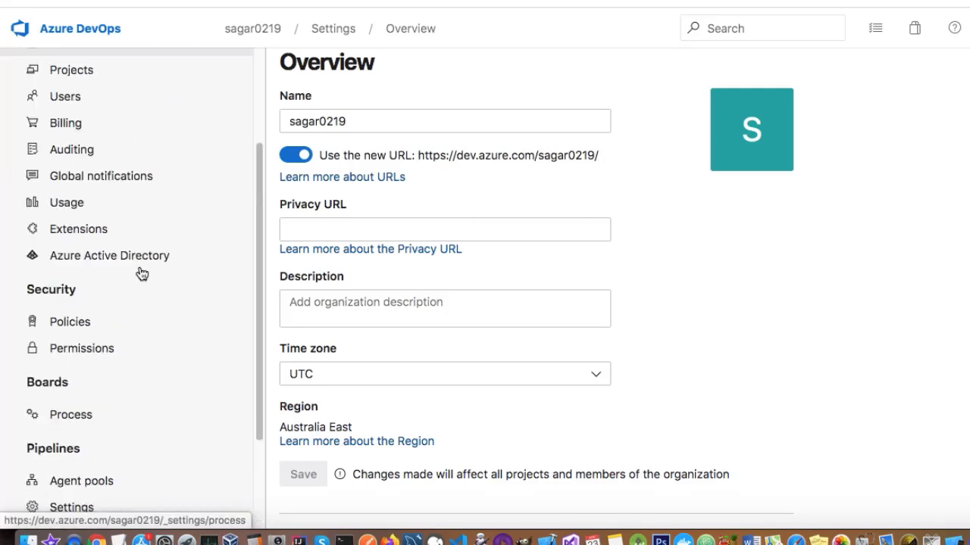
scroll(137, 269, "down", 2)
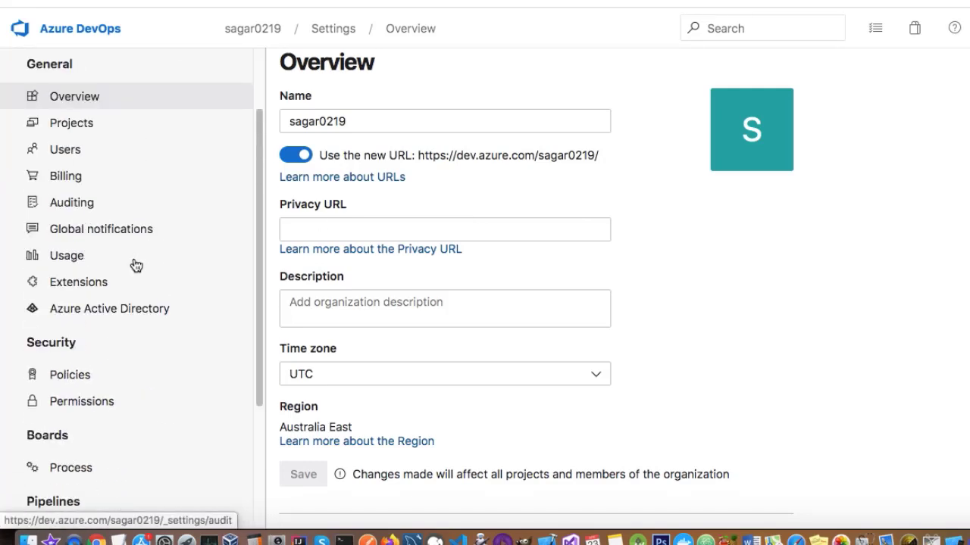
scroll(136, 265, "down", 2)
scroll(136, 266, "down", 2)
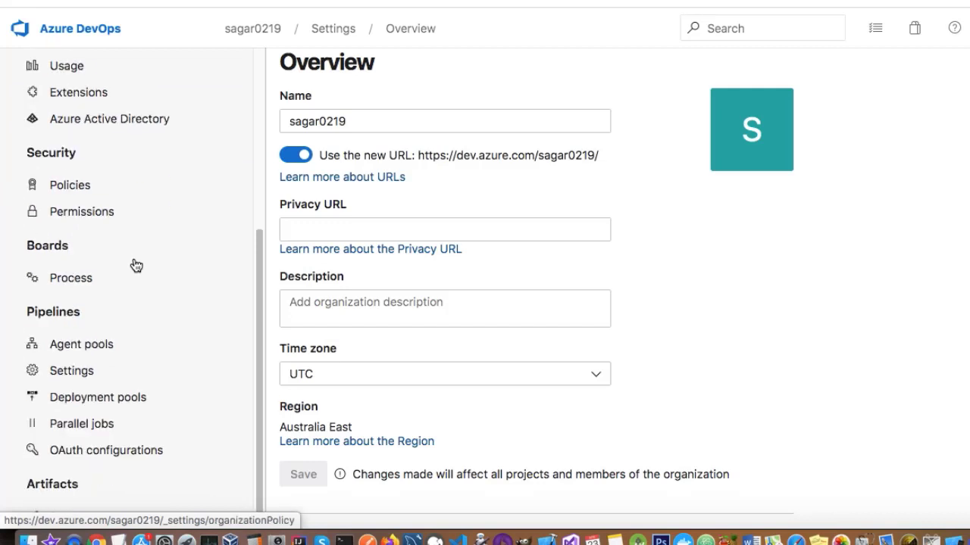
scroll(131, 263, "up", 5)
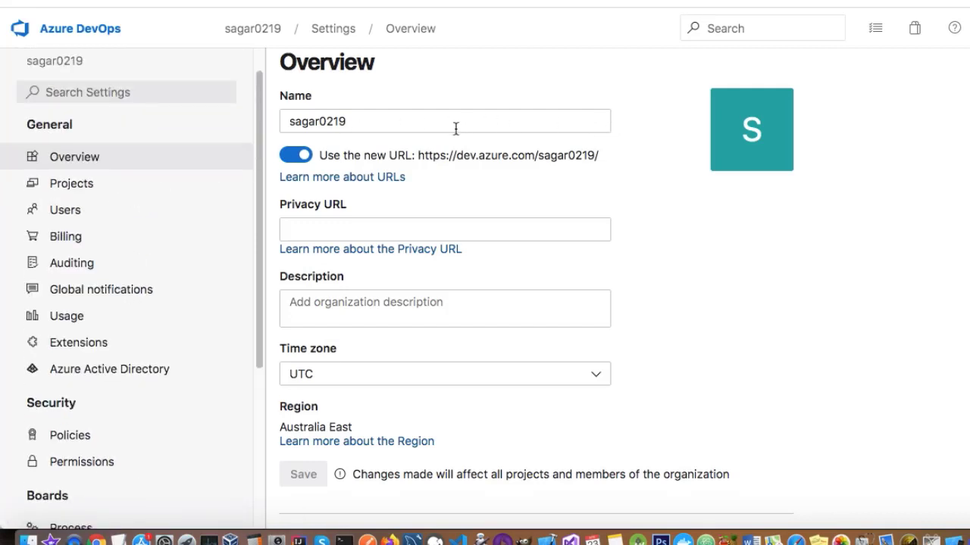
Examine the organization overview, including its name, URL, privacy URL, time zone, region, owner and deletion options
left_click(409, 124)
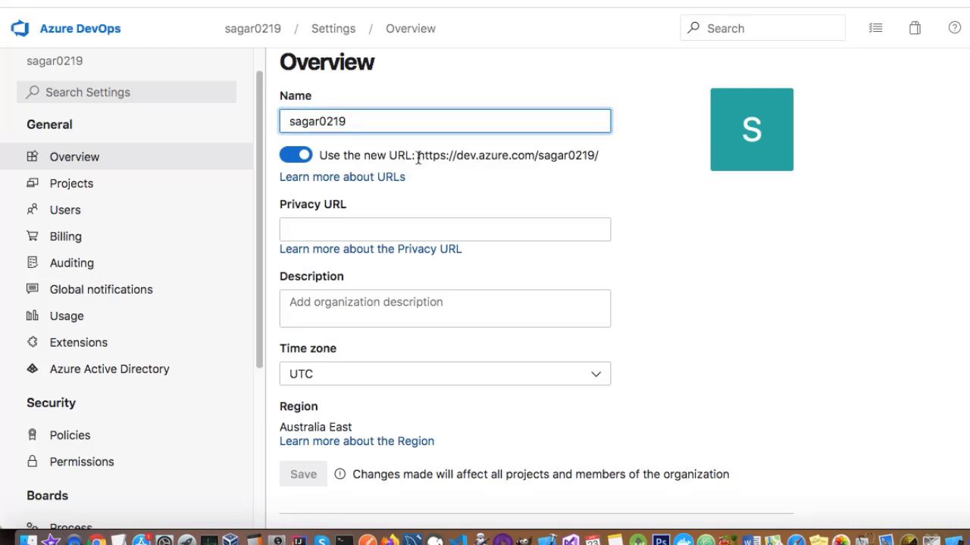
left_click_drag(418, 158, 612, 151)
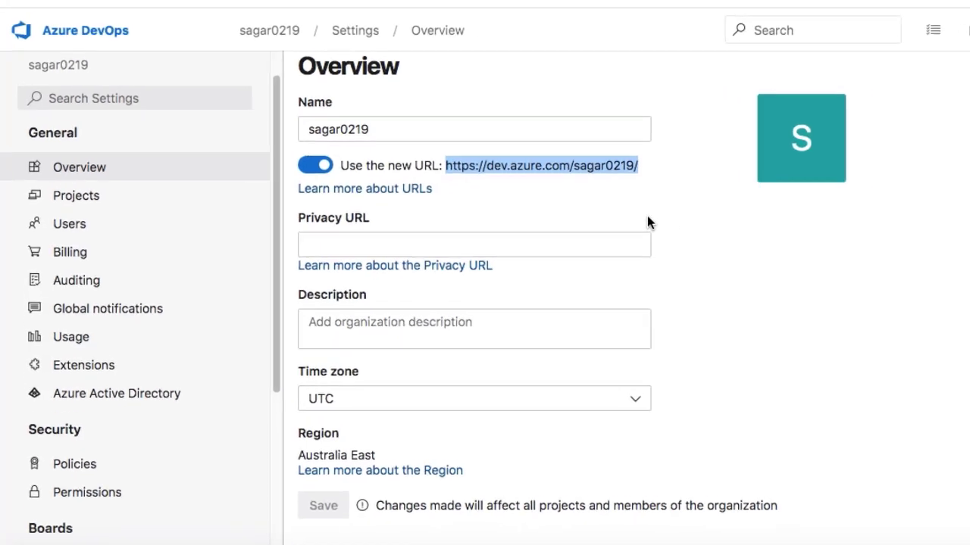
left_click(530, 270)
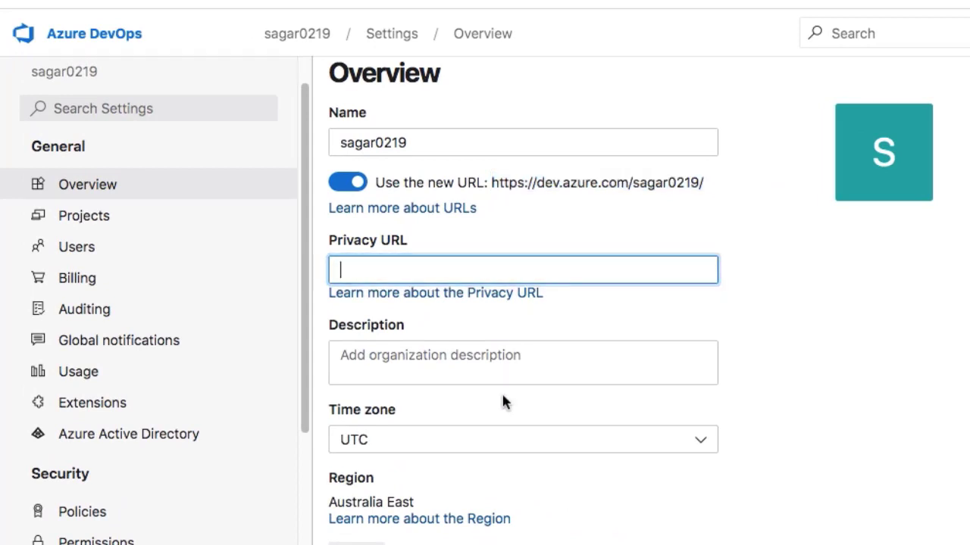
scroll(501, 400, "down", 1)
left_click(697, 413)
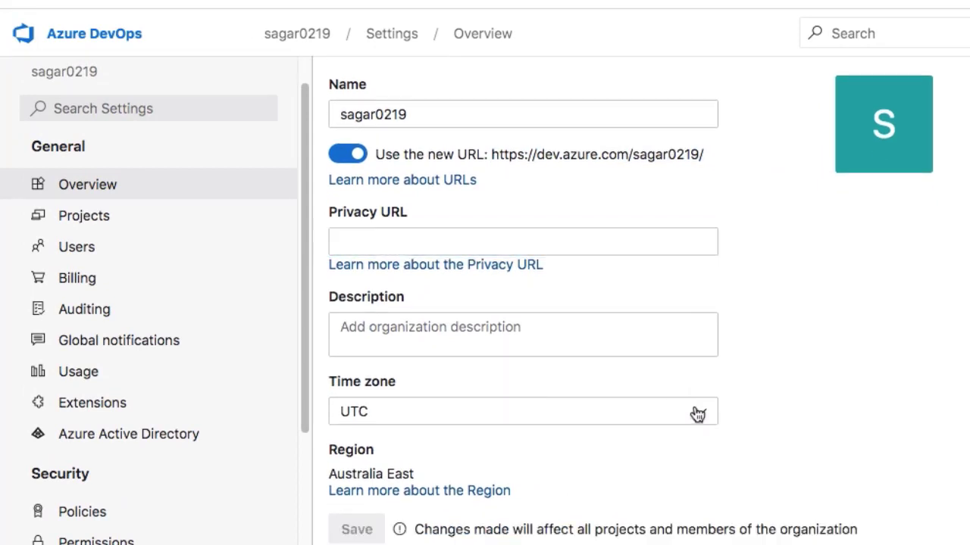
left_click(697, 412)
scroll(766, 417, "down", 3)
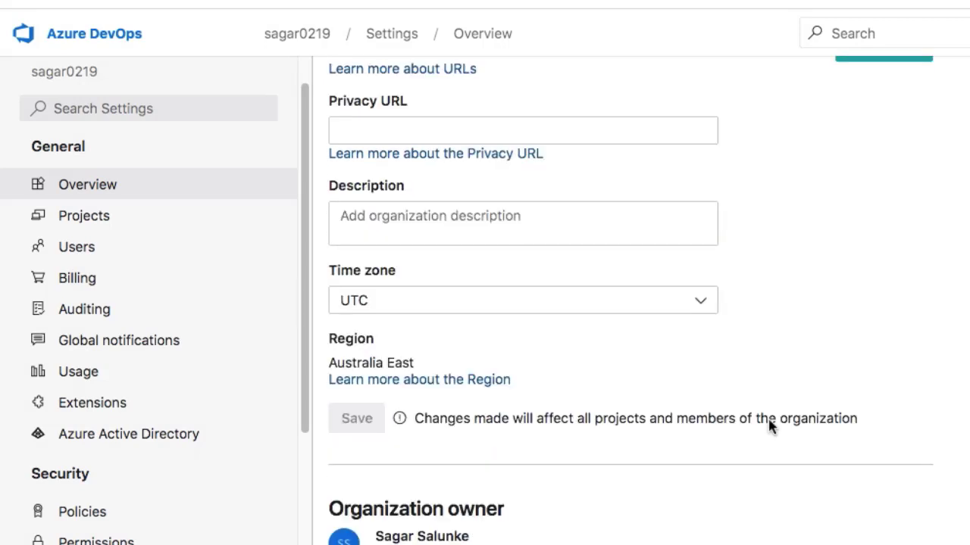
scroll(767, 426, "down", 1)
scroll(600, 349, "down", 2)
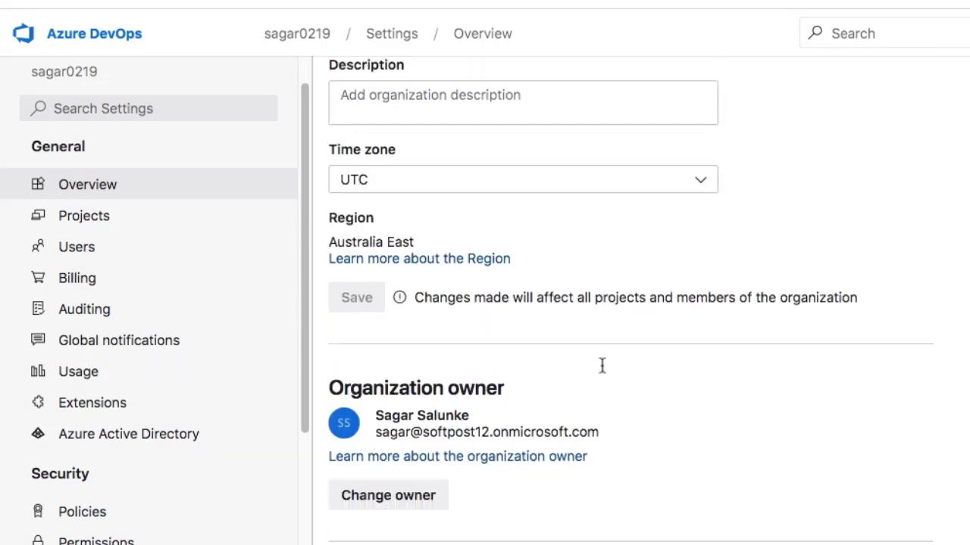
scroll(602, 388, "down", 3)
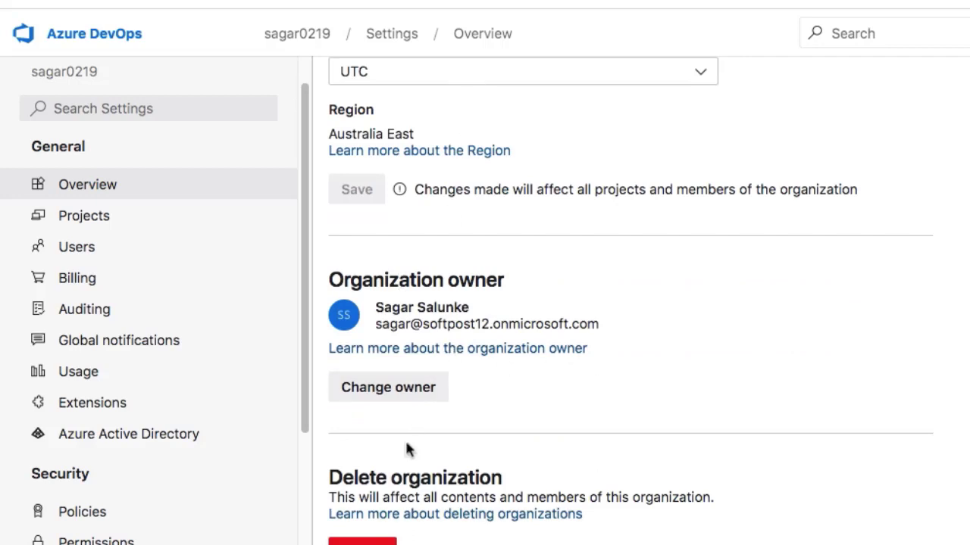
View the organization's projects, select P1 and check the rename and delete actions available for it
left_click(99, 219)
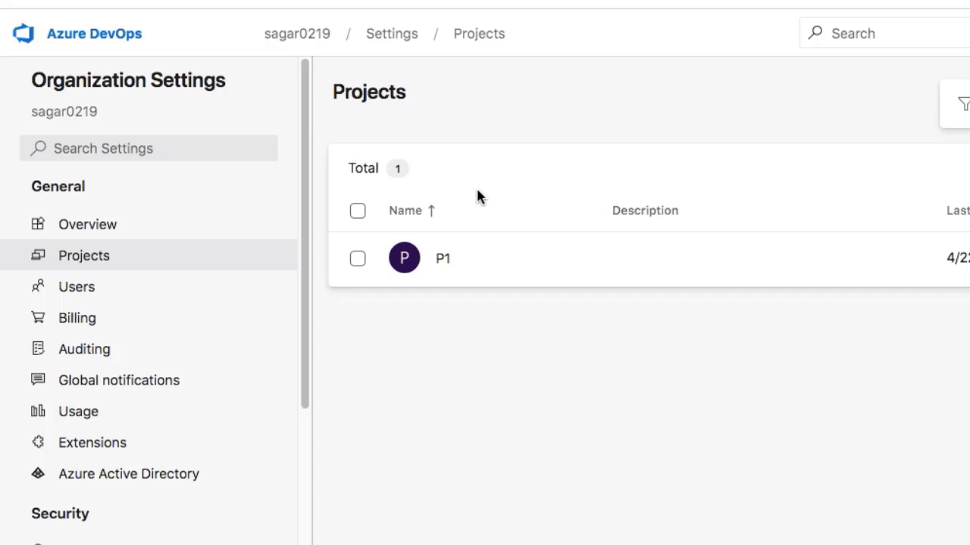
left_click(357, 258)
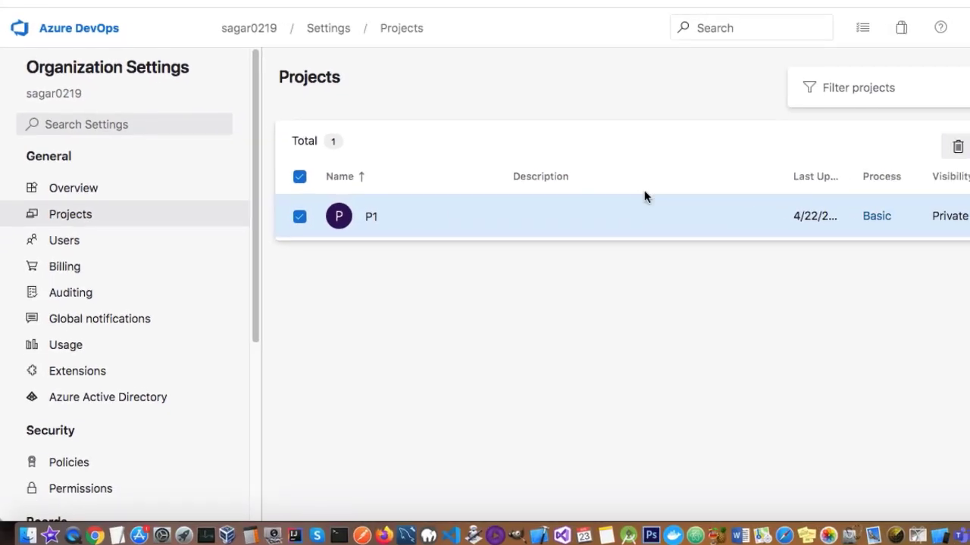
right_click(960, 228)
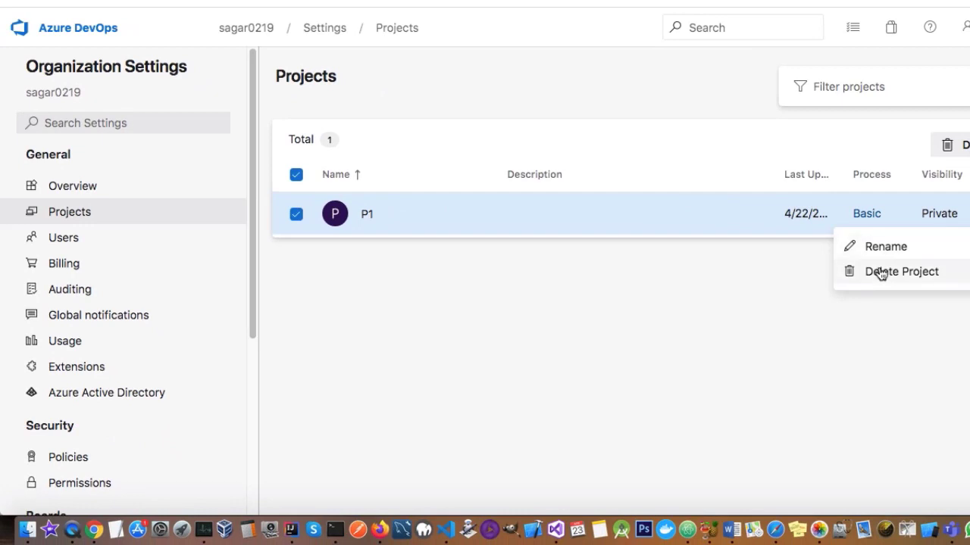
left_click(588, 308)
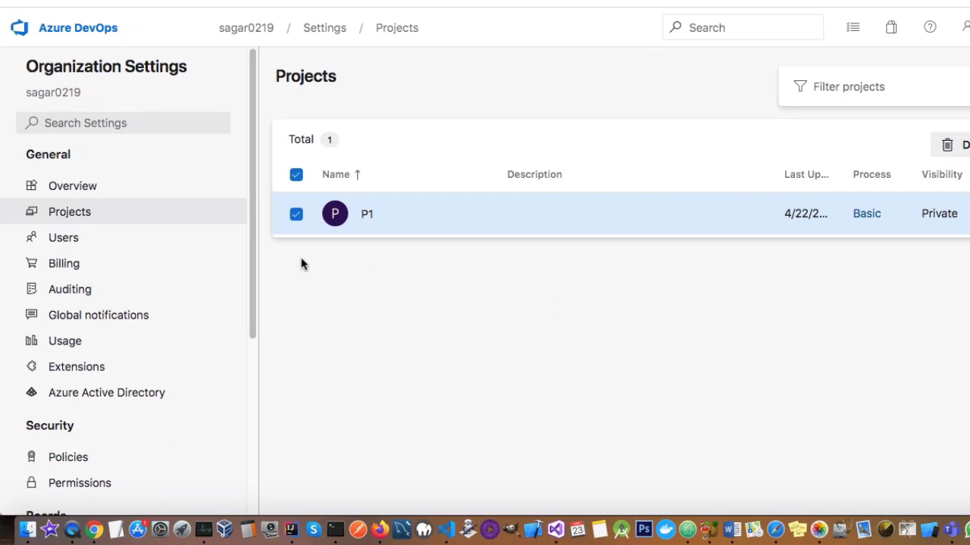
Review the organization's users and group rules, and inspect the access levels offered for a new group rule without adding one
left_click(93, 239)
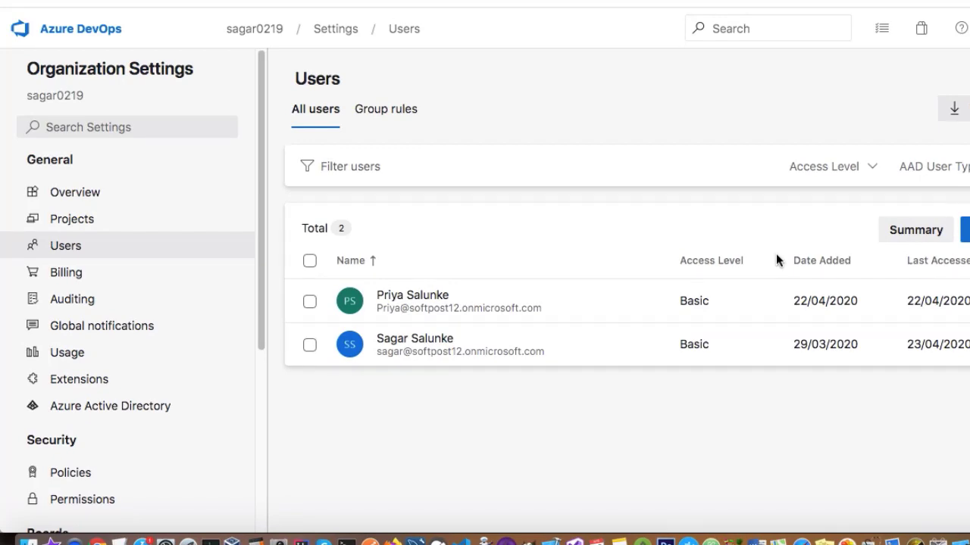
left_click(392, 108)
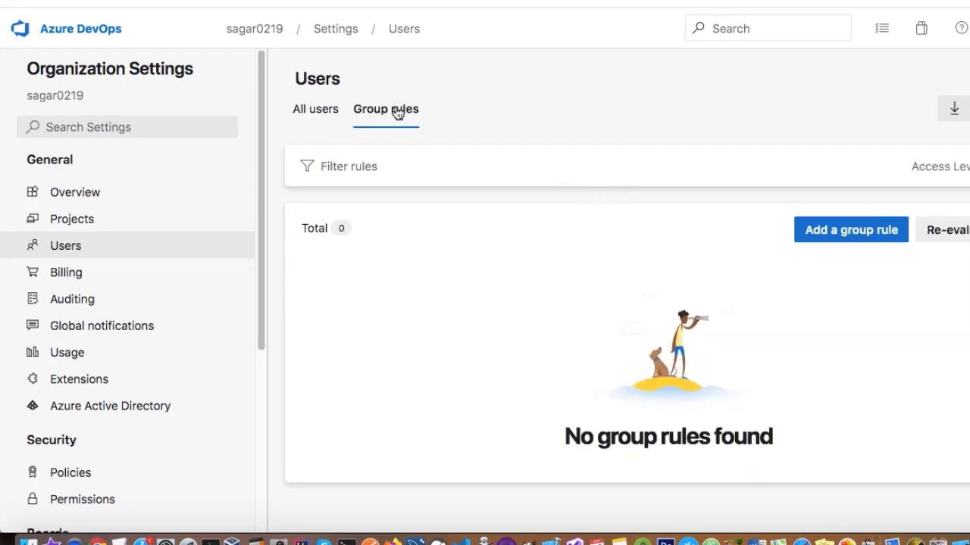
left_click(815, 231)
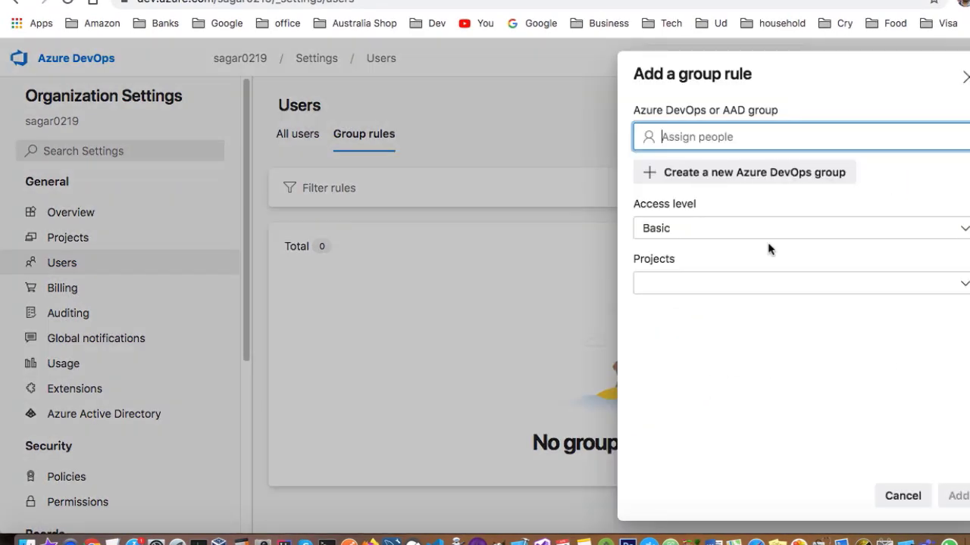
left_click(771, 231)
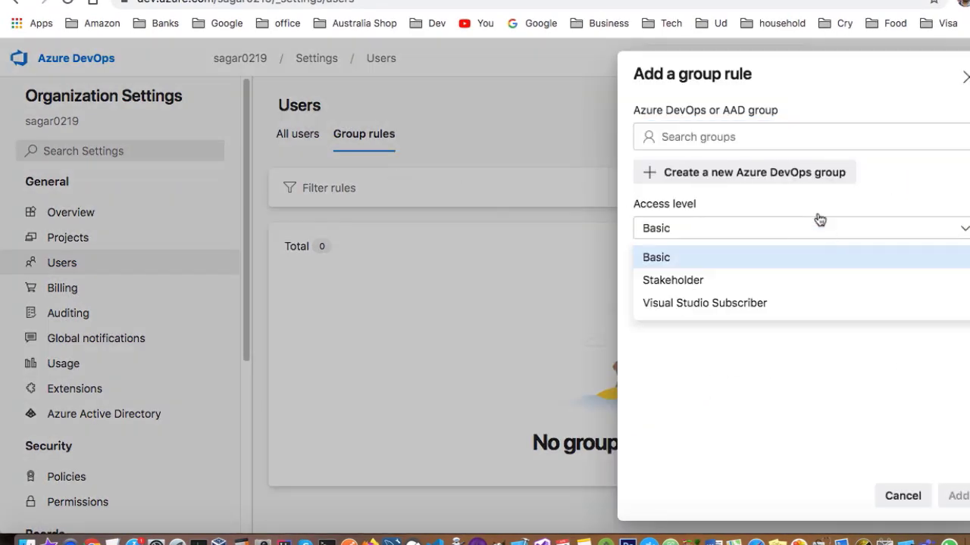
left_click(877, 188)
left_click(959, 283)
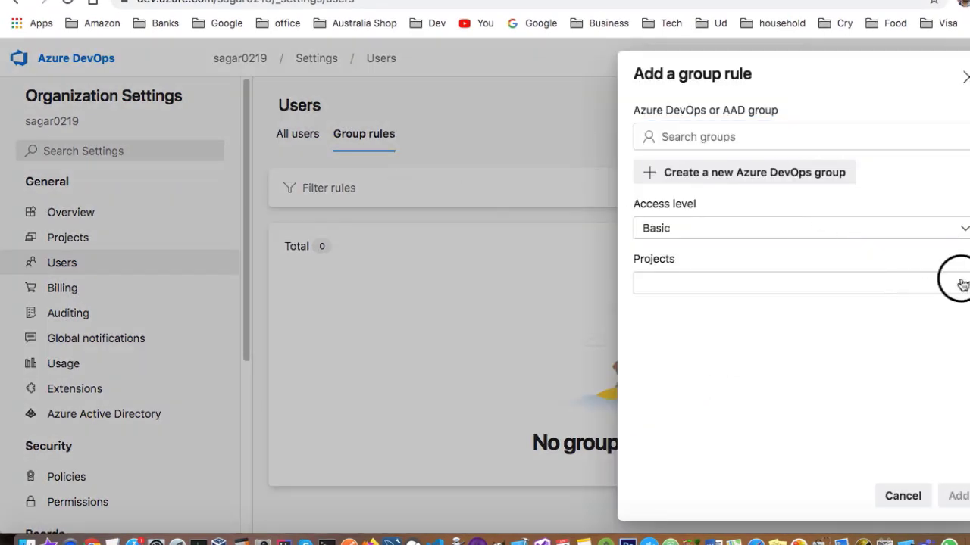
left_click(902, 496)
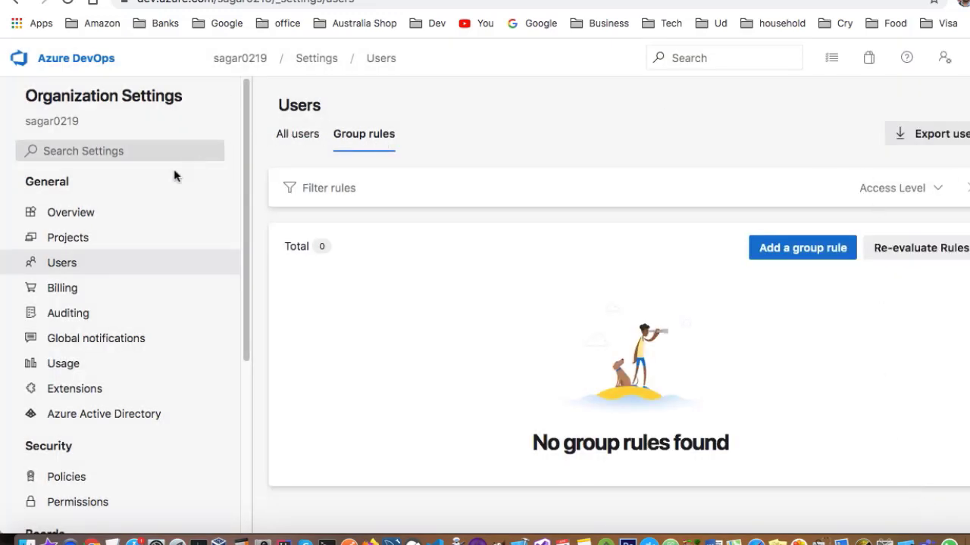
Open the organization's billing settings
left_click(95, 289)
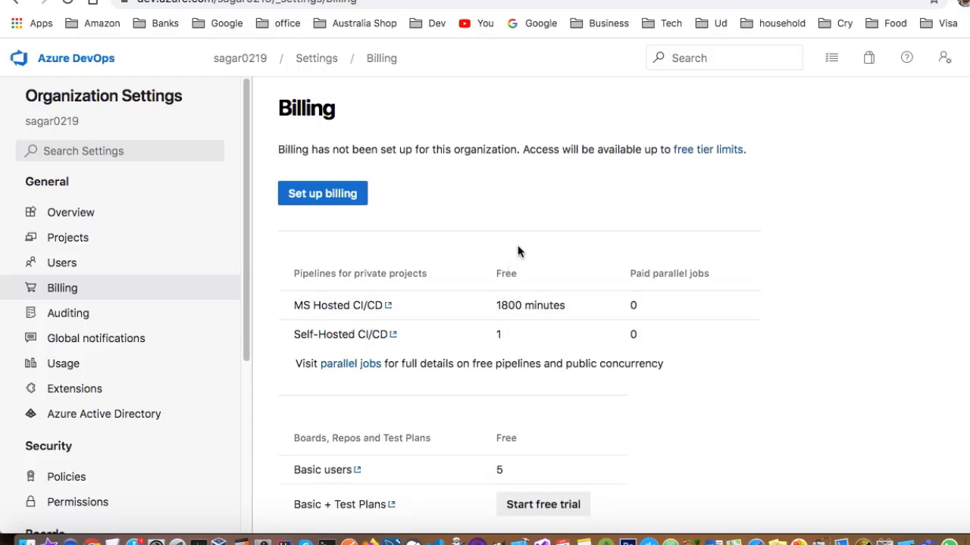
Review the free and paid limits for pipelines, basic users, test plans, artifacts and load testing in the billing settings
double_click(500, 335)
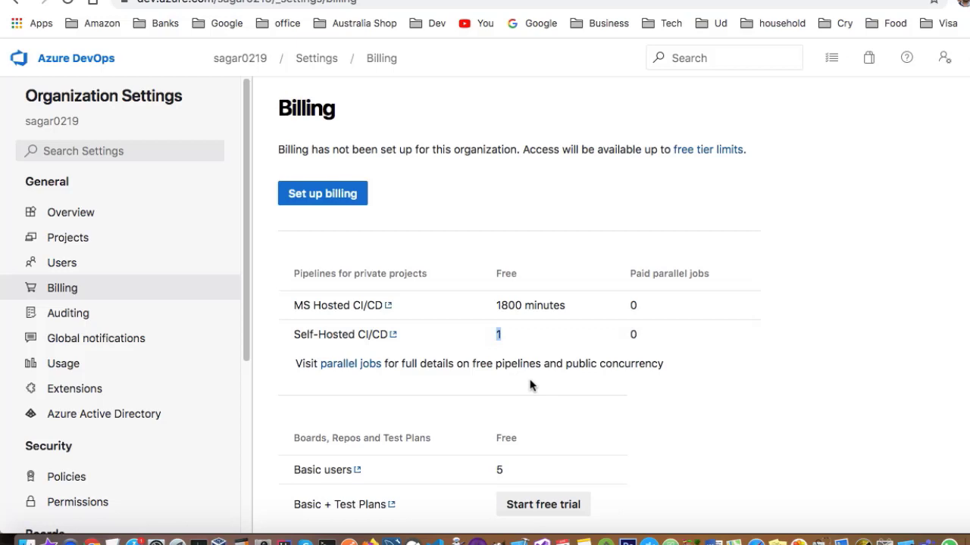
scroll(530, 361, "down", 2)
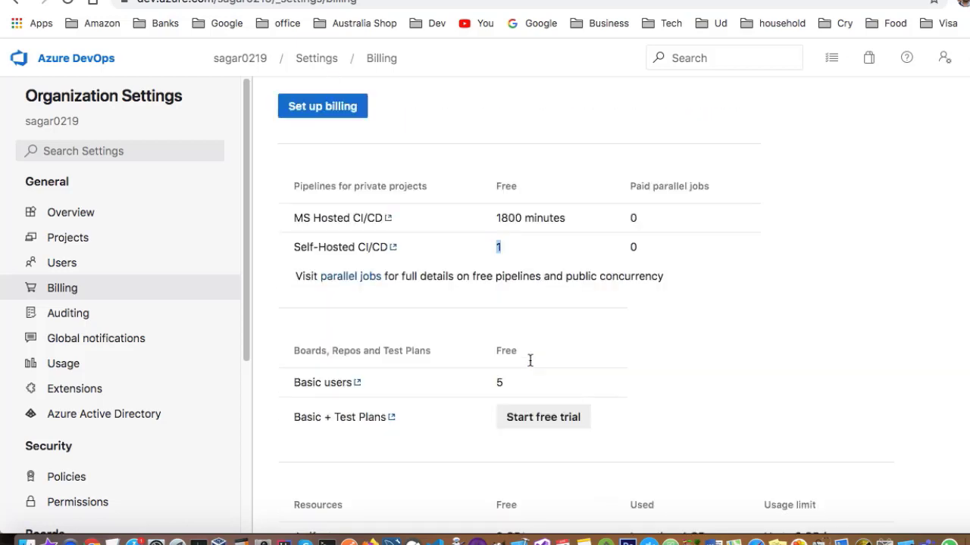
scroll(530, 360, "down", 1)
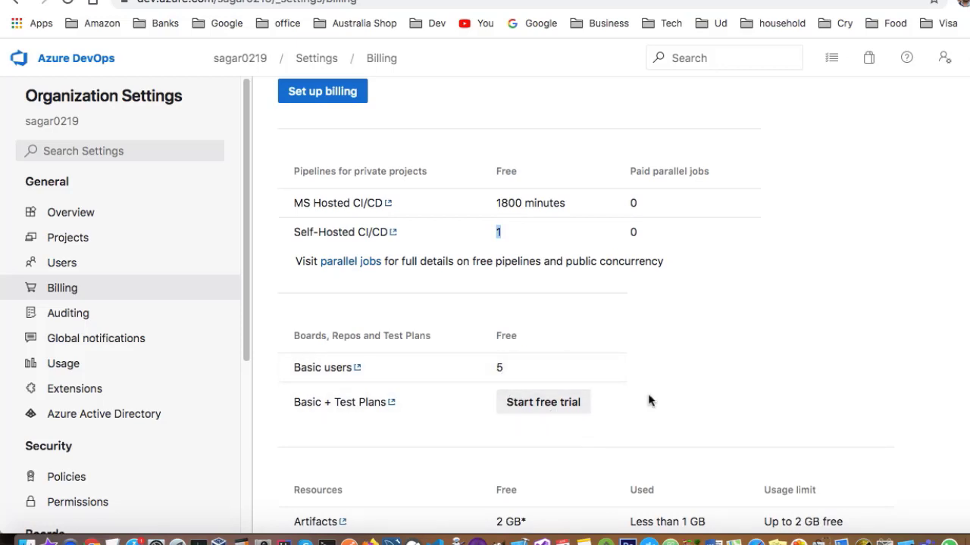
scroll(648, 401, "down", 3)
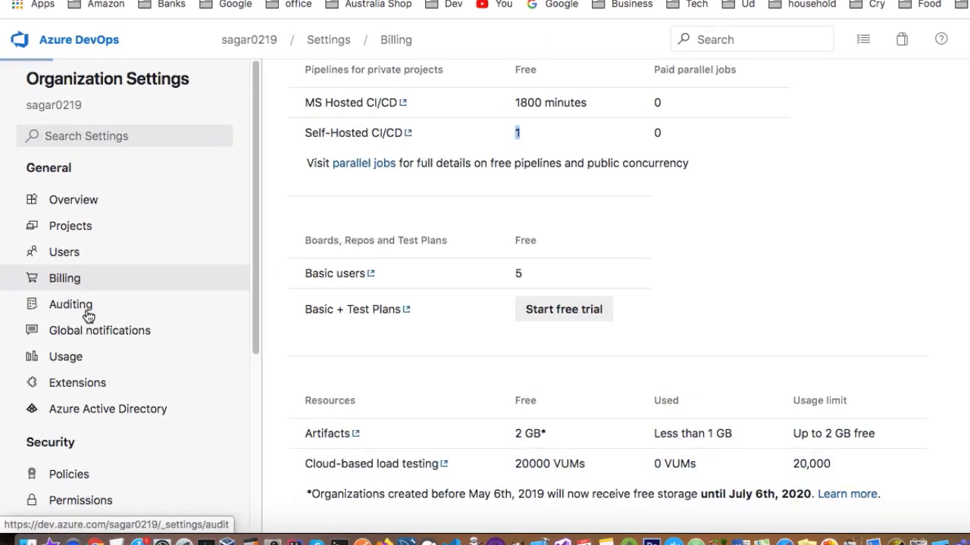
Review the organization's audit logs and the default subscriptions under global notifications
left_click(86, 311)
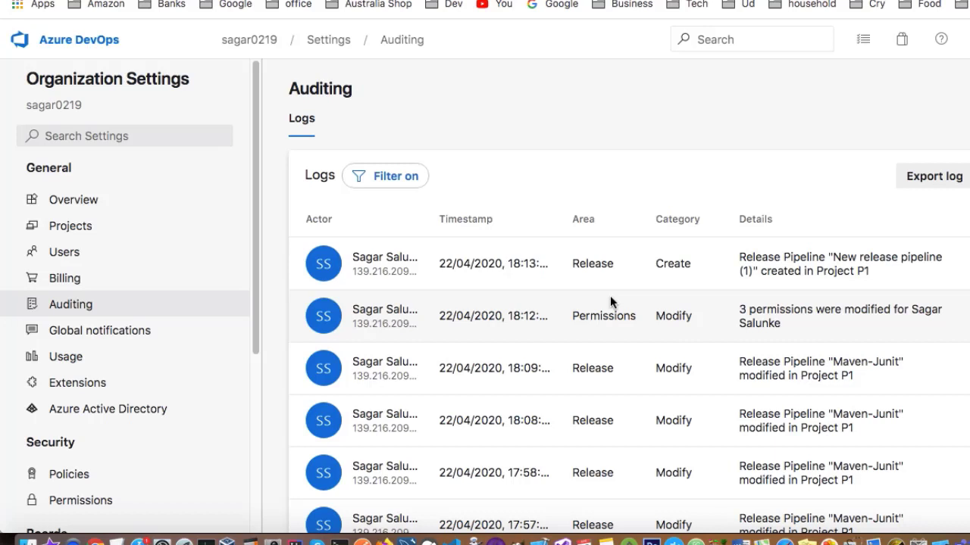
left_click(86, 330)
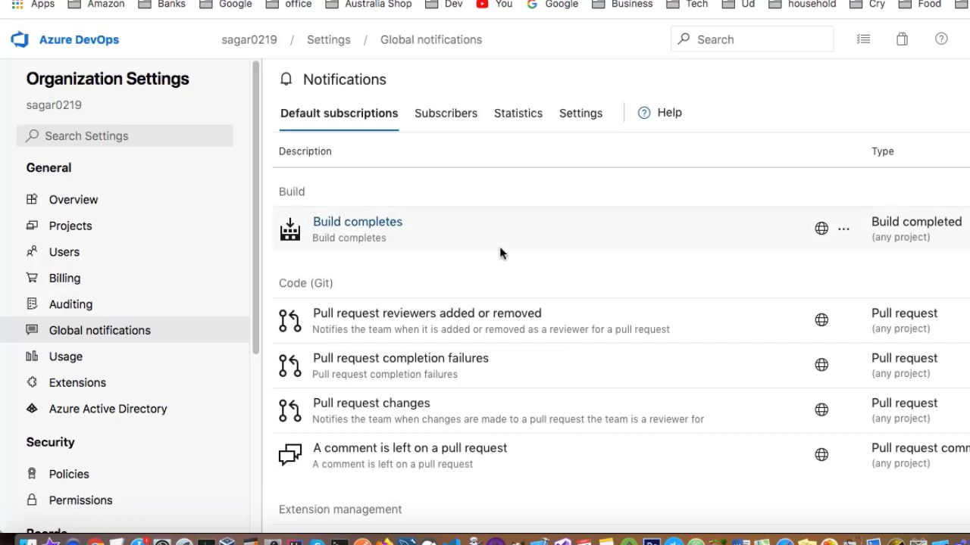
scroll(505, 409, "down", 5)
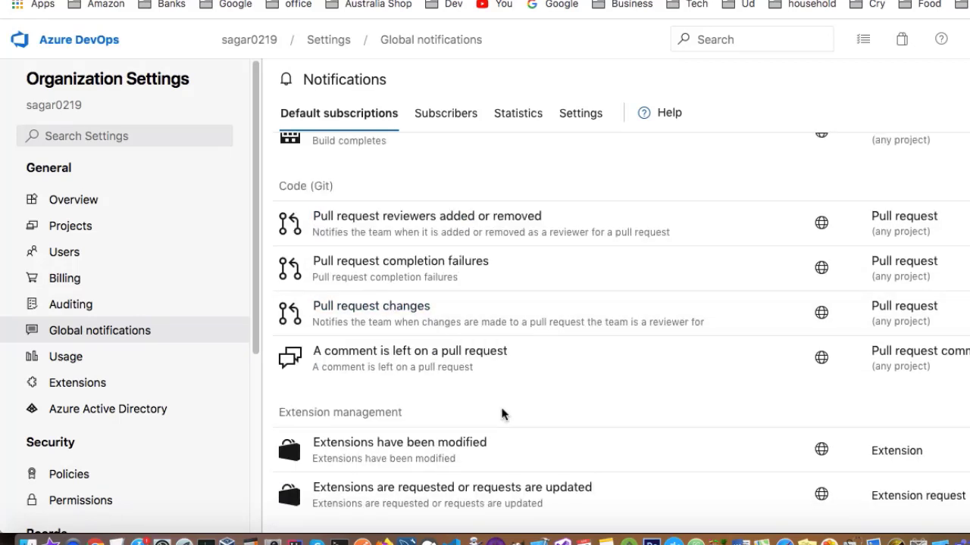
scroll(500, 413, "up", 2)
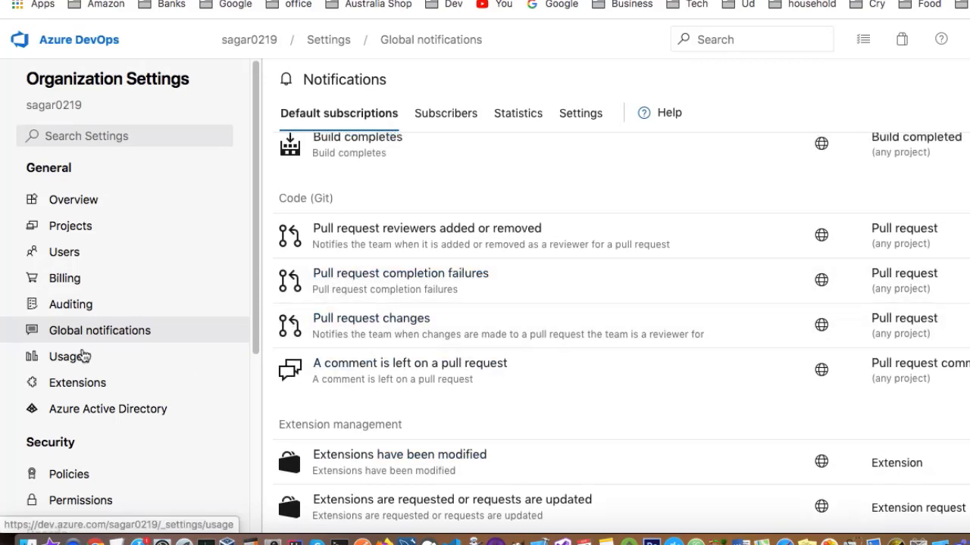
View the organization's usage by user and its installed extensions
left_click(77, 365)
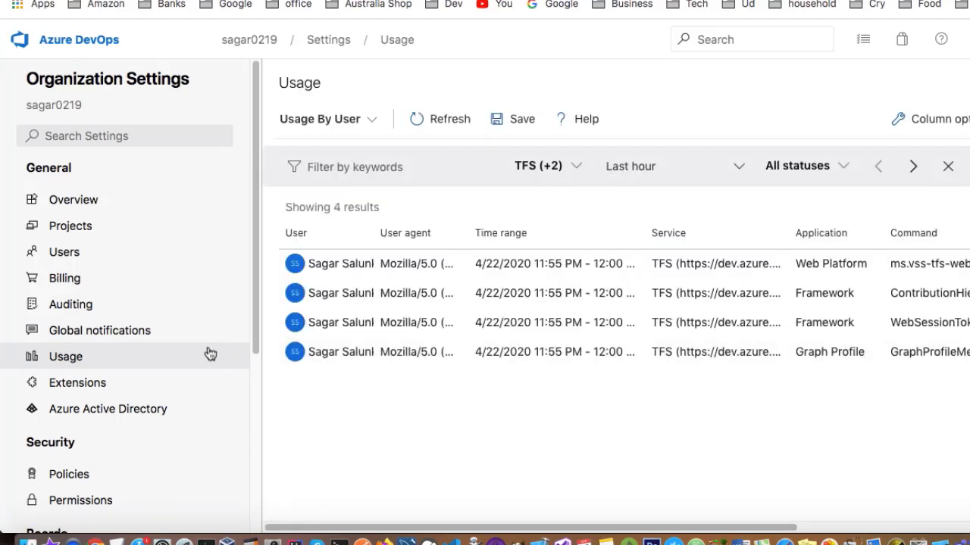
left_click(104, 381)
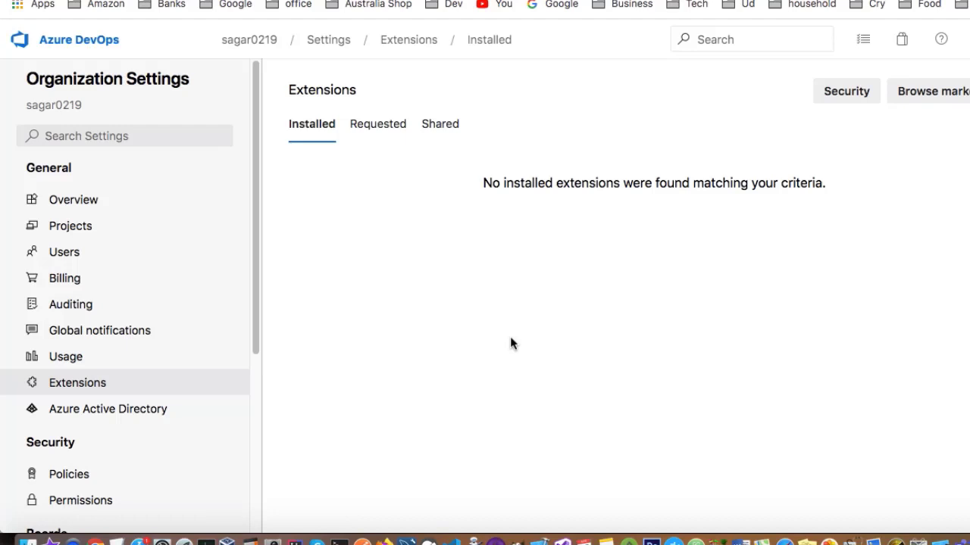
Check the organization's Azure Active Directory connection and its application, security and user policies
left_click(118, 416)
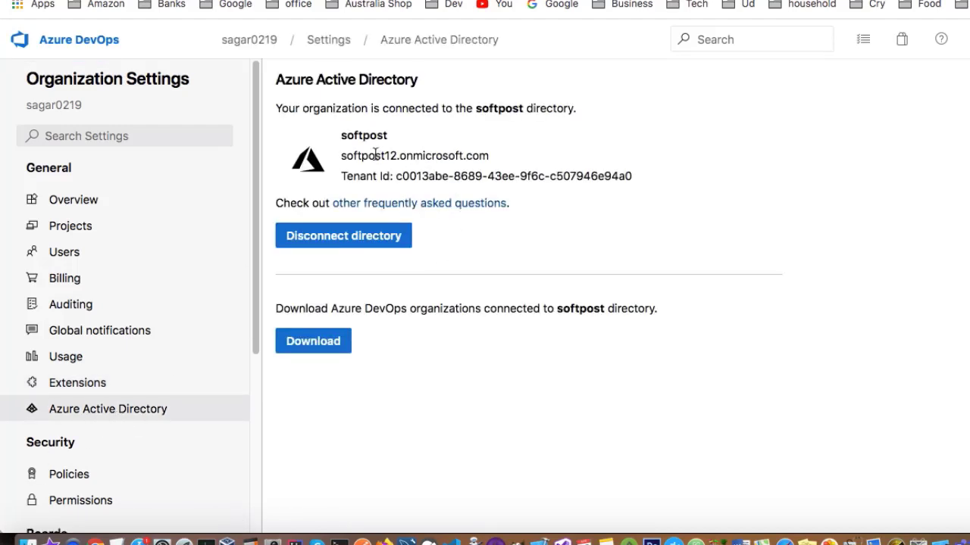
left_click_drag(375, 154, 539, 169)
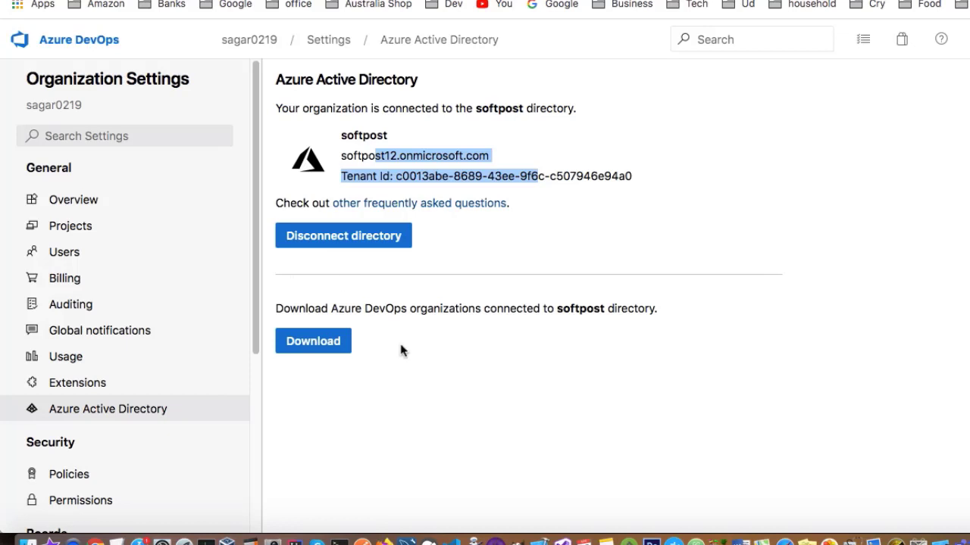
scroll(74, 197, "down", 5)
left_click(74, 197)
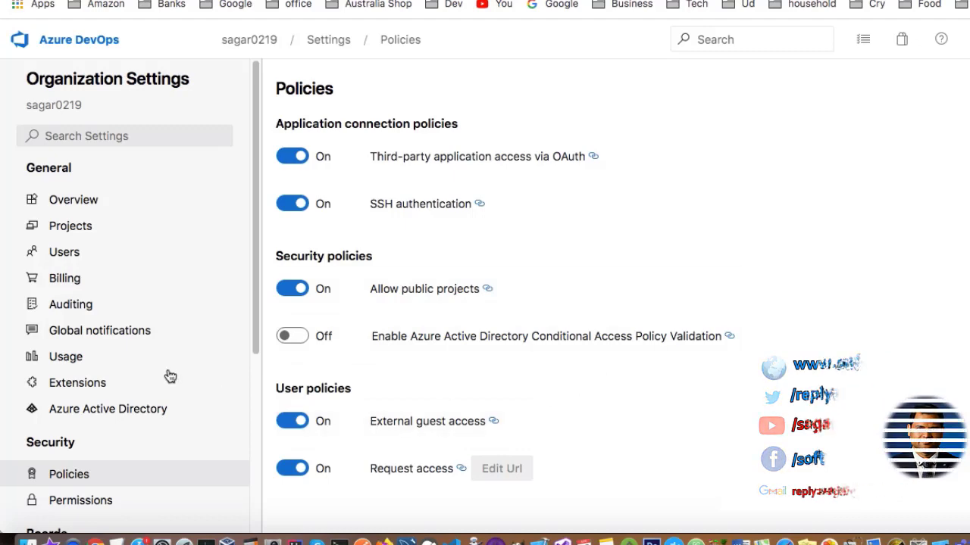
Review the organization's permission groups, including their descriptions and members
scroll(167, 374, "down", 3)
left_click(86, 395)
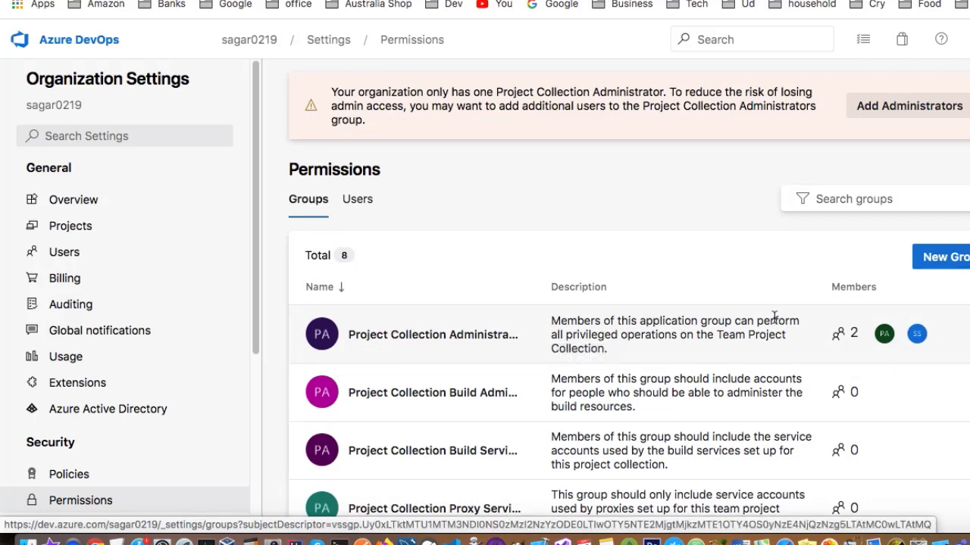
left_click(672, 321)
left_click(357, 199)
left_click(303, 124)
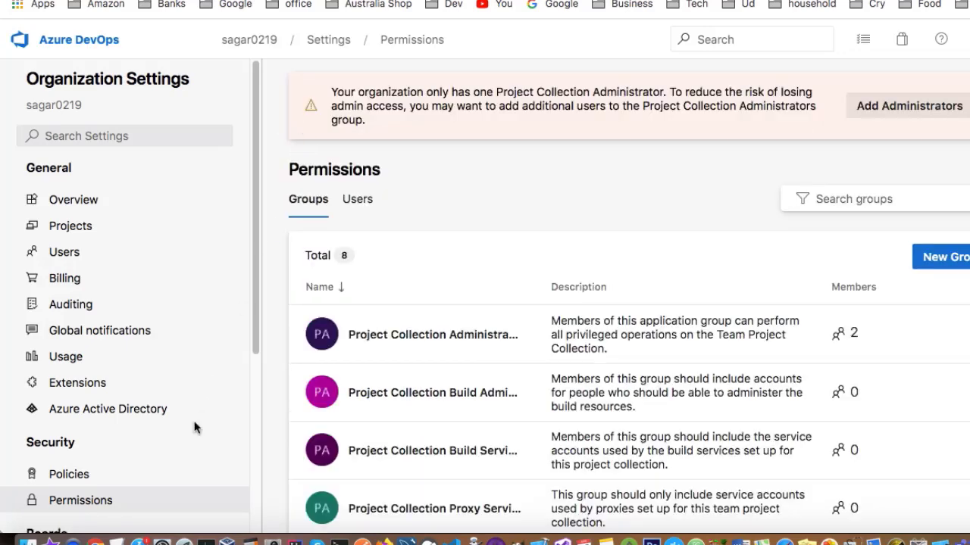
View the Boards process templates and inspect the actions available for the Agile process
scroll(215, 420, "down", 5)
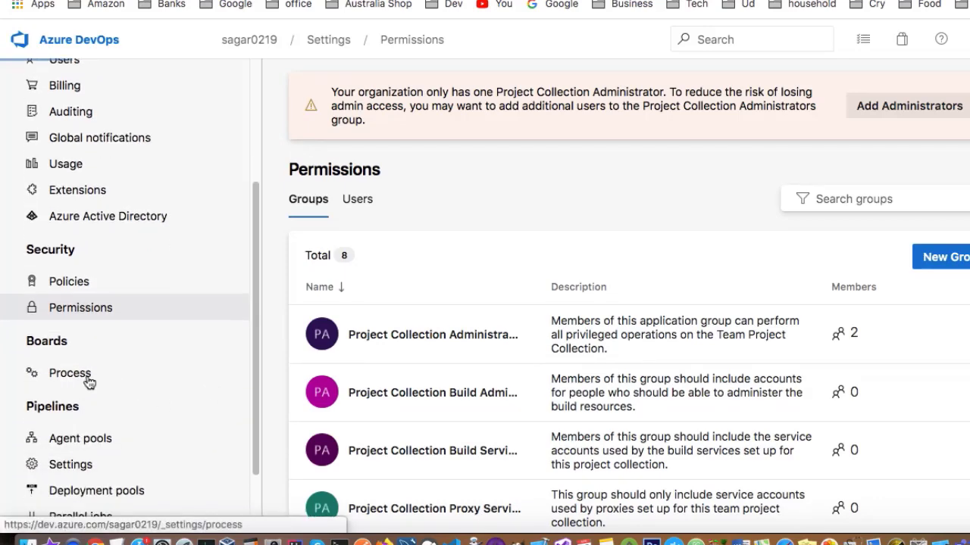
left_click(89, 379)
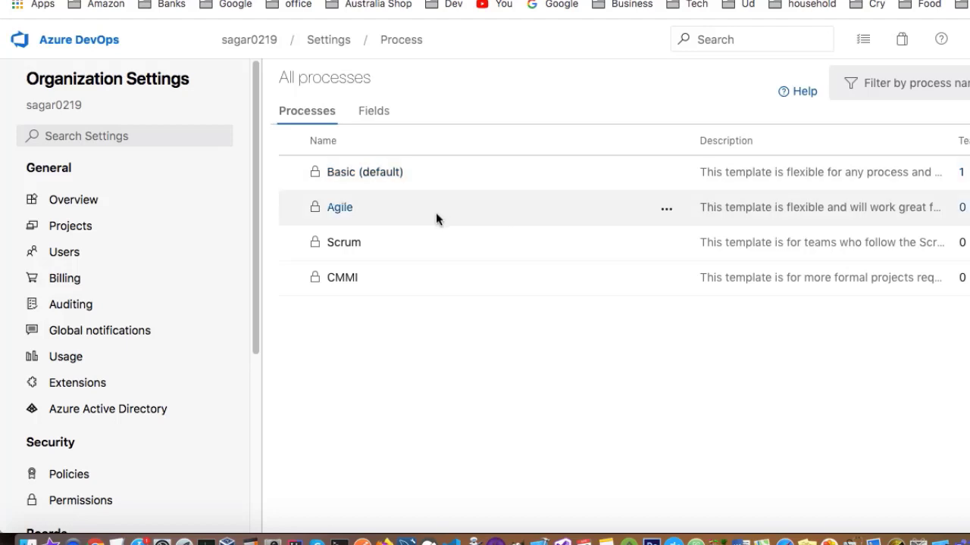
left_click(670, 211)
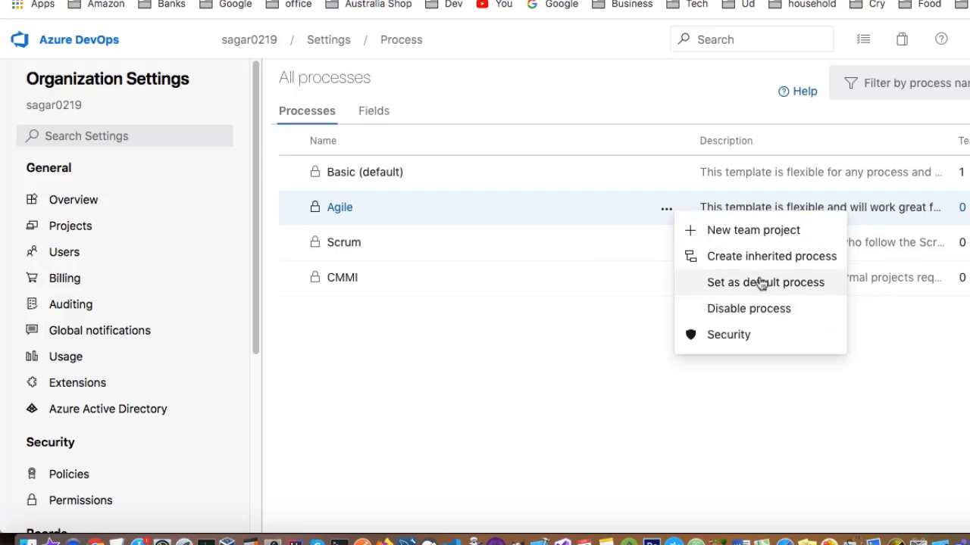
Examine the Azure Pipelines agent pool, including its jobs, agents and details
scroll(104, 372, "down", 5)
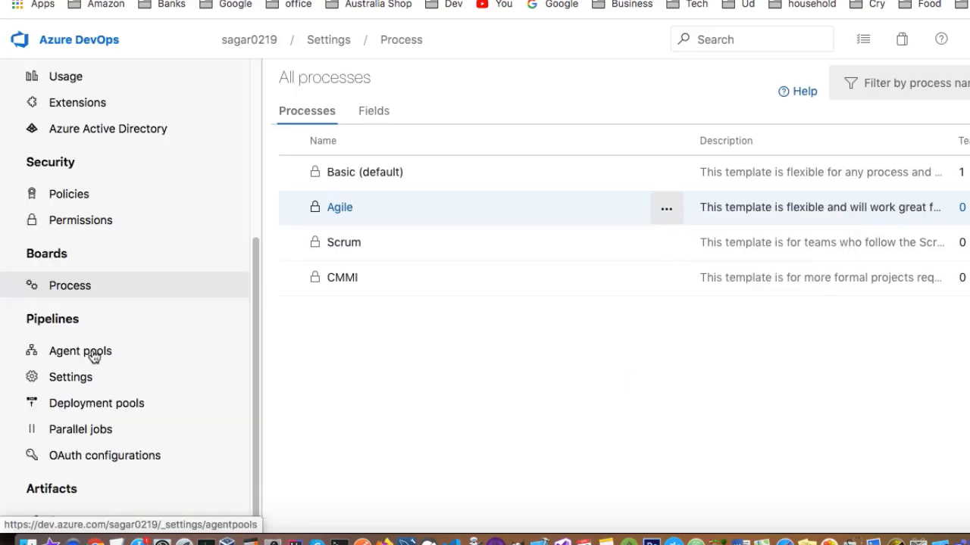
left_click(105, 353)
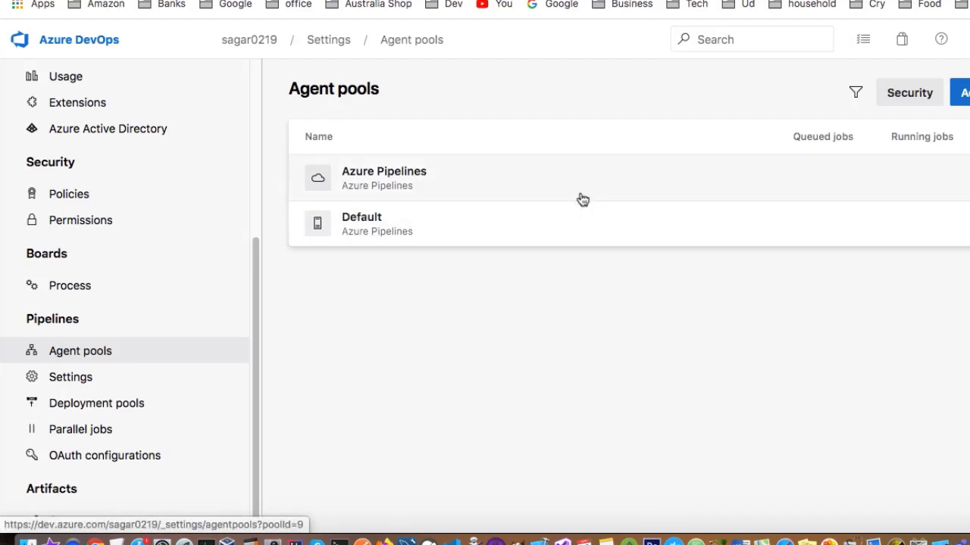
left_click(430, 205)
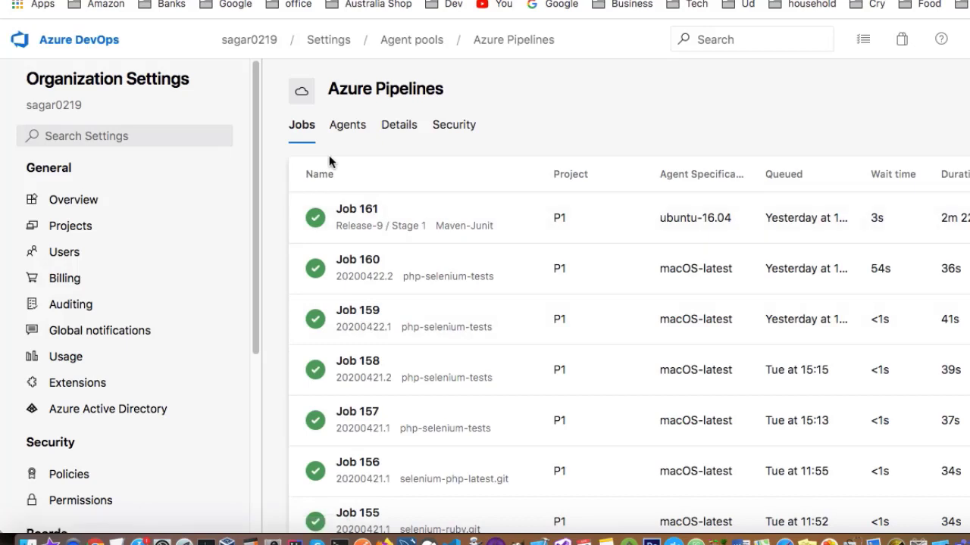
left_click(340, 128)
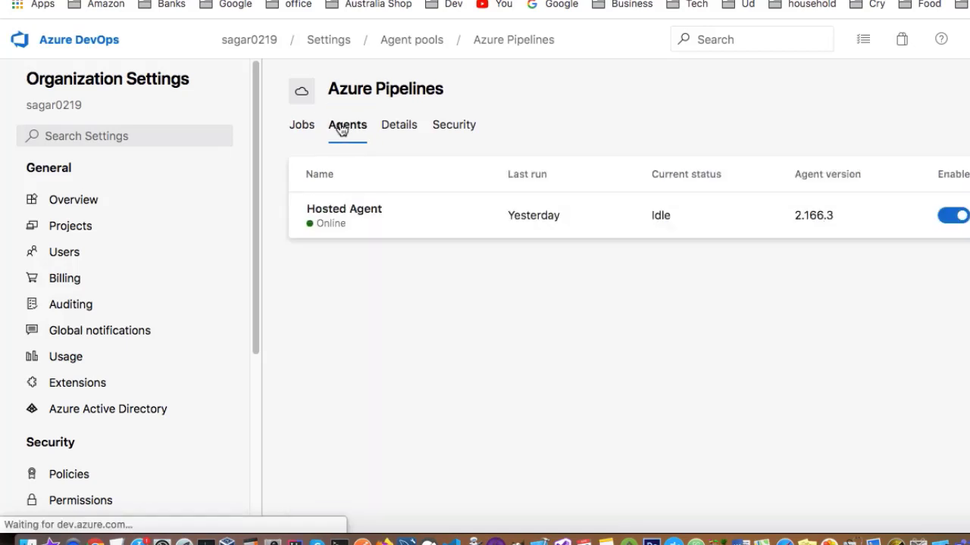
left_click(389, 129)
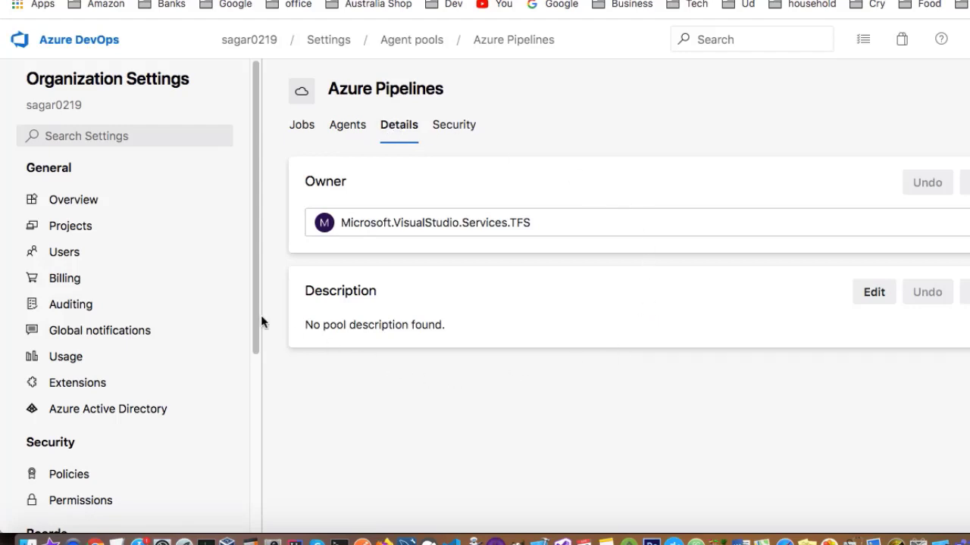
left_click(302, 125)
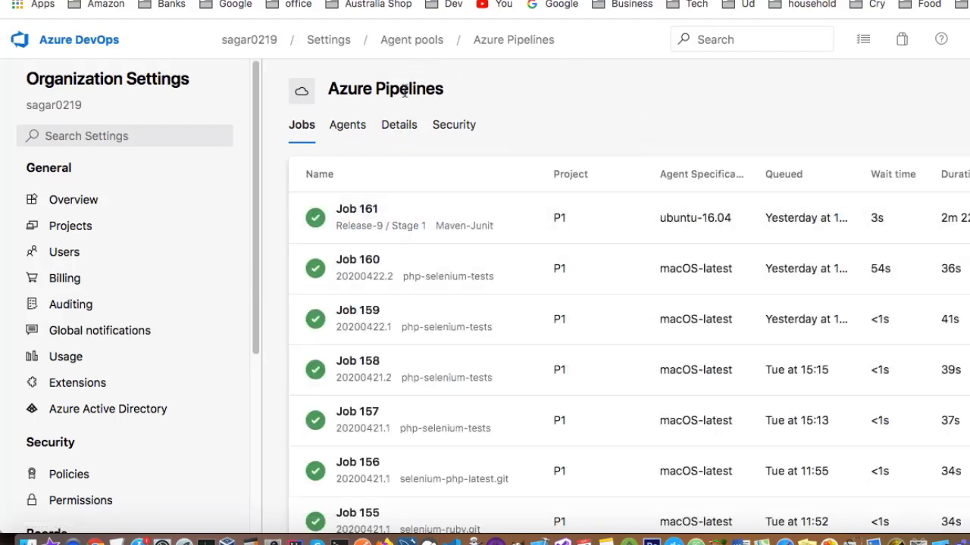
Review the general pipeline settings and the organization's deployment pools
scroll(182, 385, "down", 5)
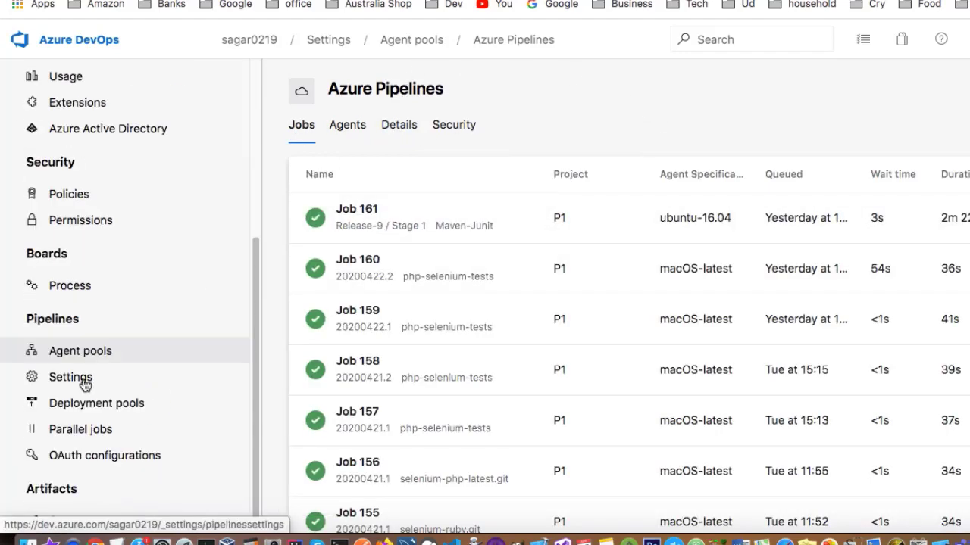
left_click(88, 375)
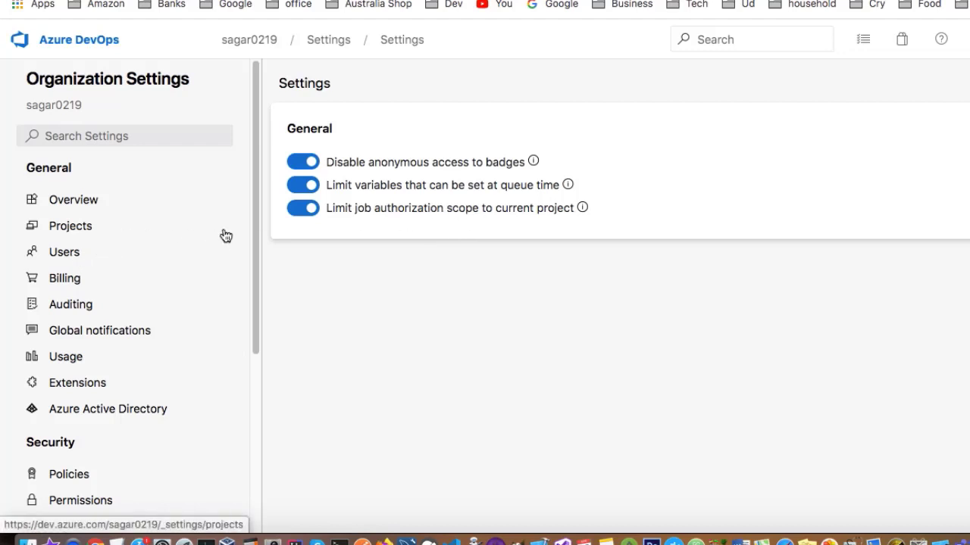
scroll(150, 325, "down", 5)
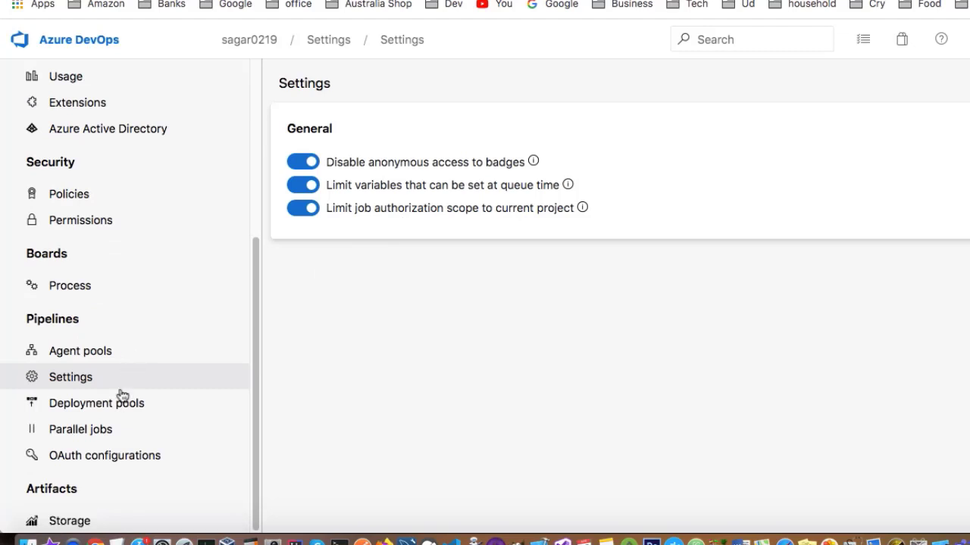
left_click(56, 403)
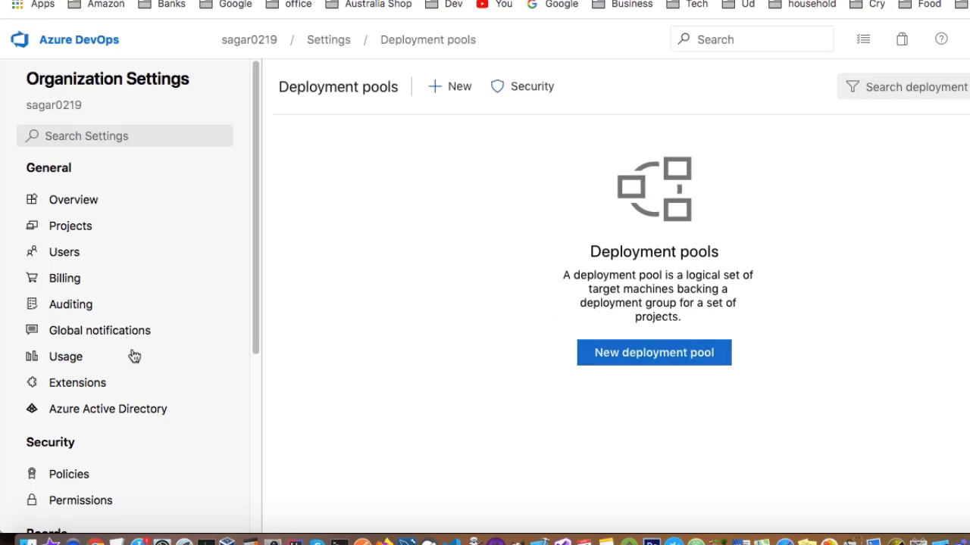
Review the Microsoft-hosted and self-hosted parallel jobs available for private and public projects
scroll(130, 353, "down", 5)
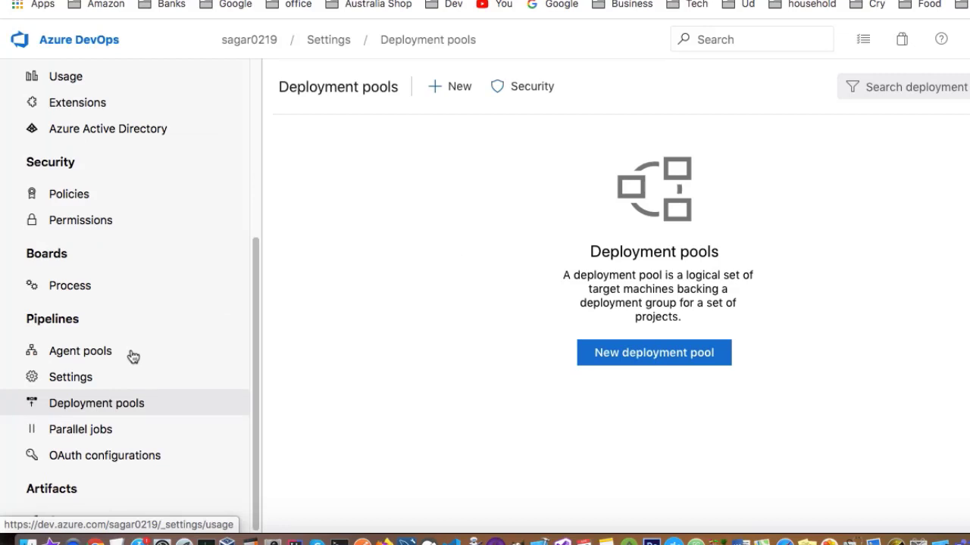
left_click(101, 433)
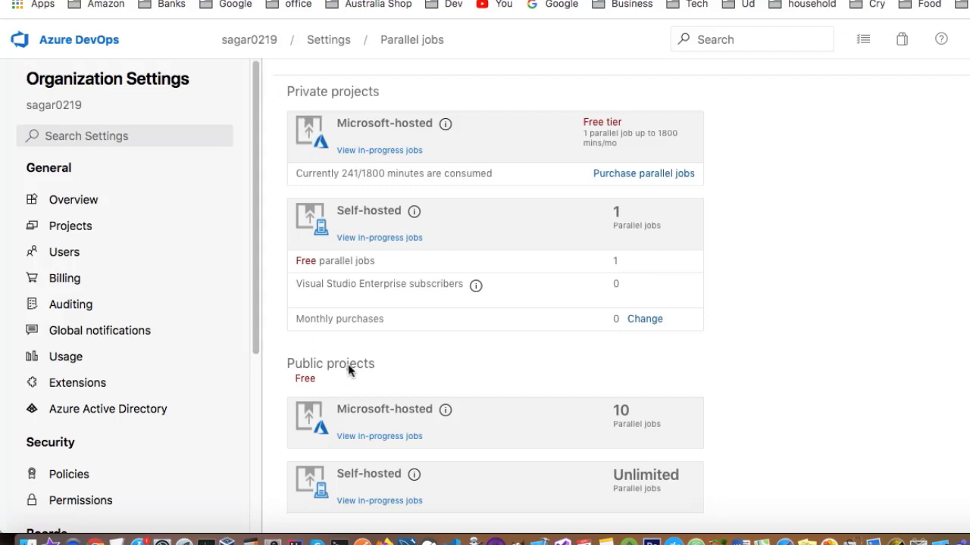
scroll(96, 433, "down", 5)
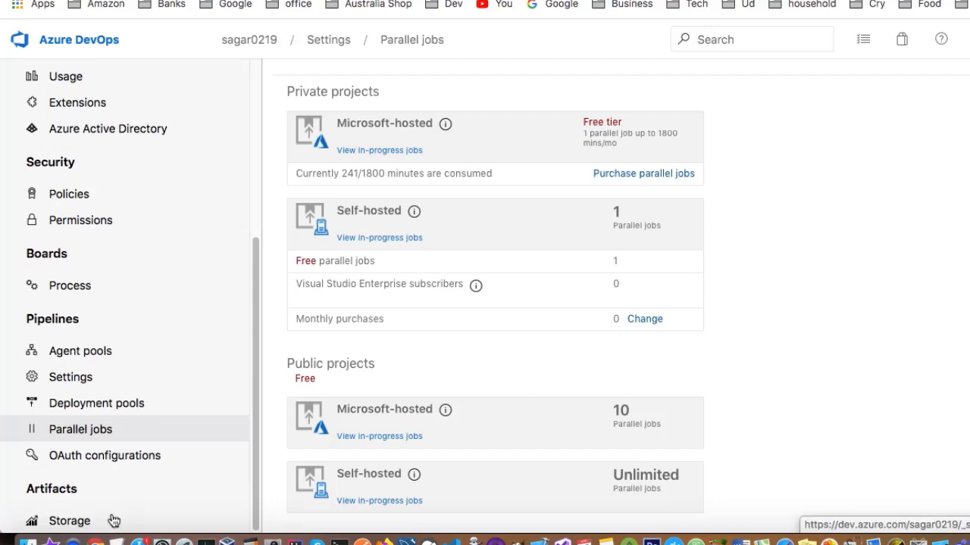
left_click(69, 522)
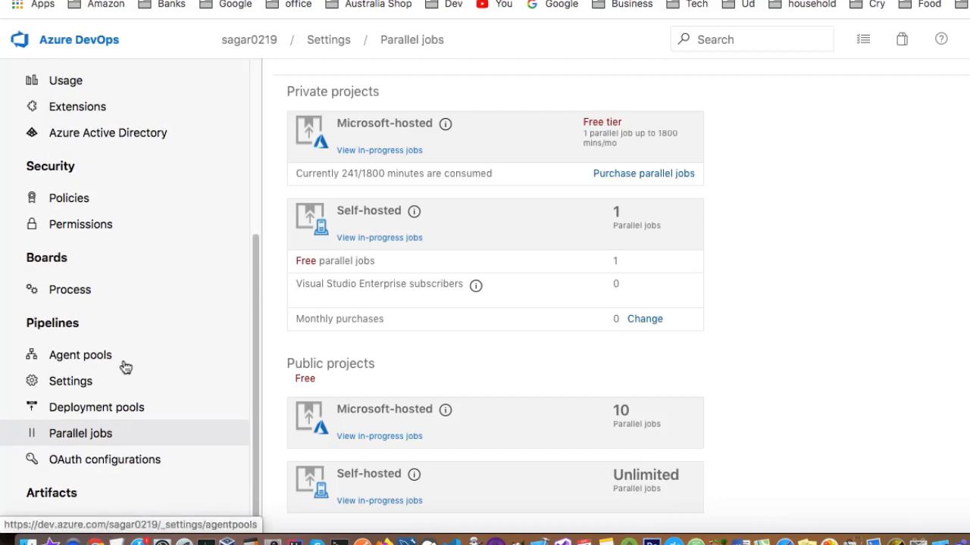
Leave the organization settings and return to the organization's project list
scroll(124, 366, "up", 5)
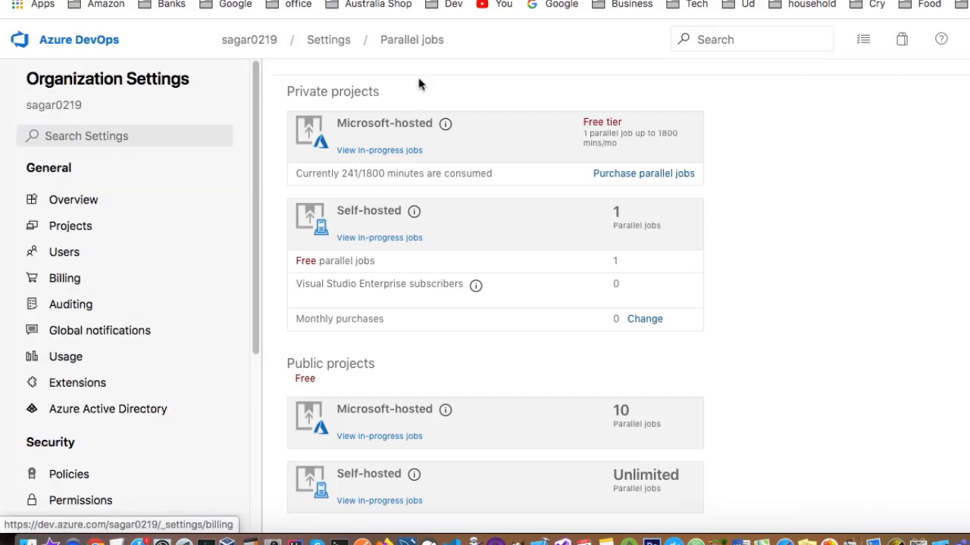
left_click(337, 45)
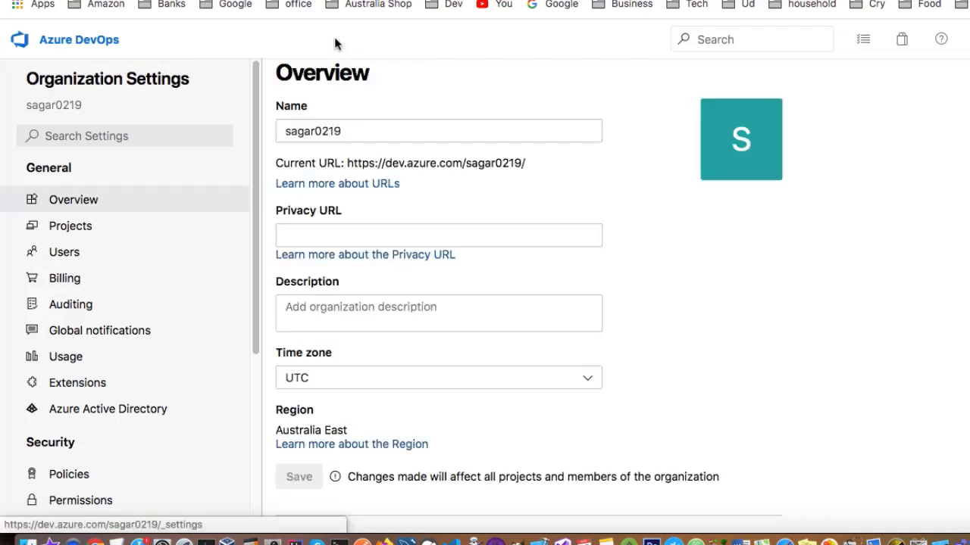
left_click(236, 46)
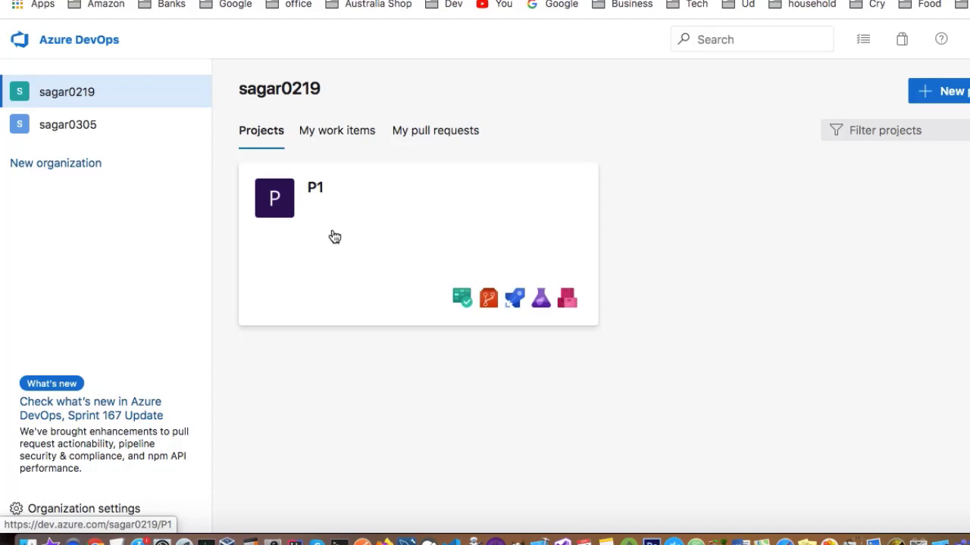
Open project P1, look over its summary and the webdriverio repository files, and open the project settings
left_click(334, 238)
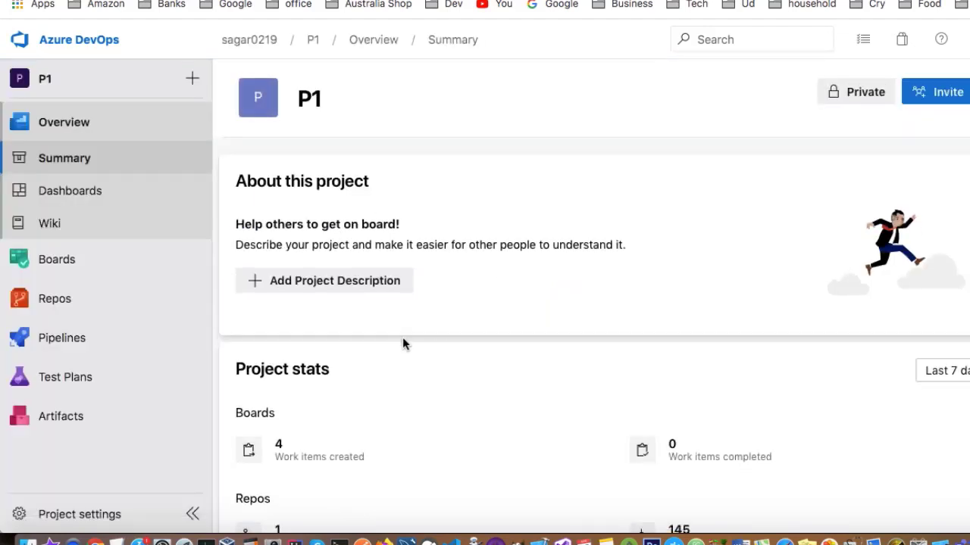
scroll(402, 338, "down", 5)
left_click(60, 303)
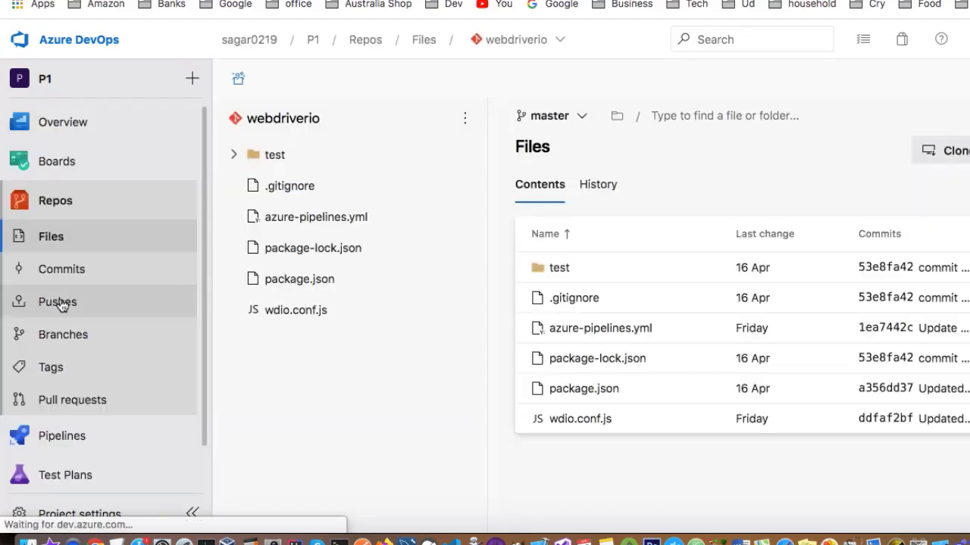
scroll(99, 379, "down", 2)
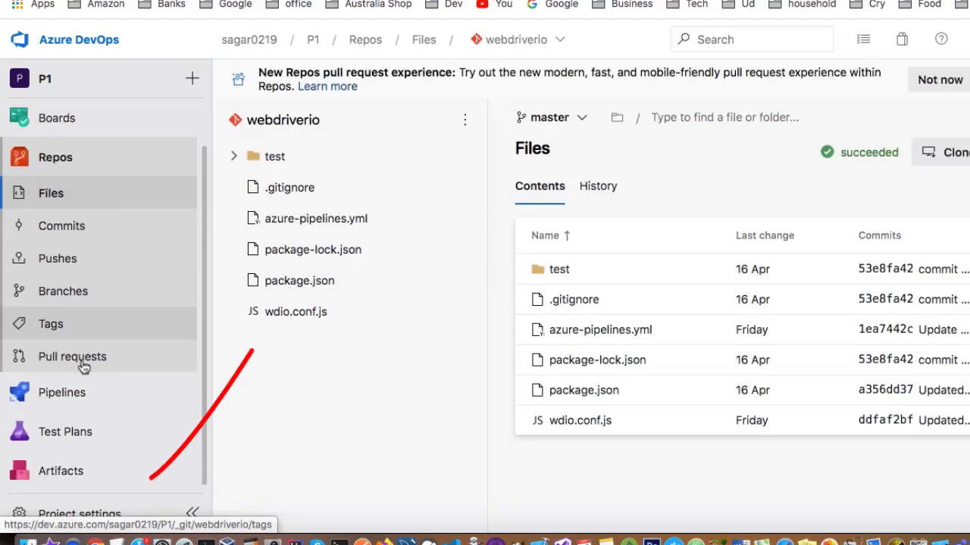
left_click(91, 515)
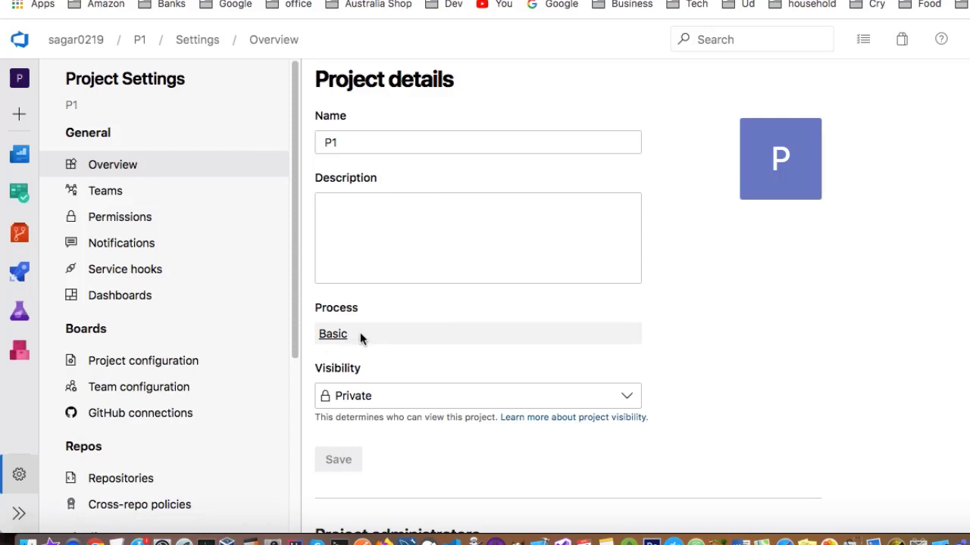
Review the project's teams, service hooks and dashboard permissions in the general settings
left_click(143, 206)
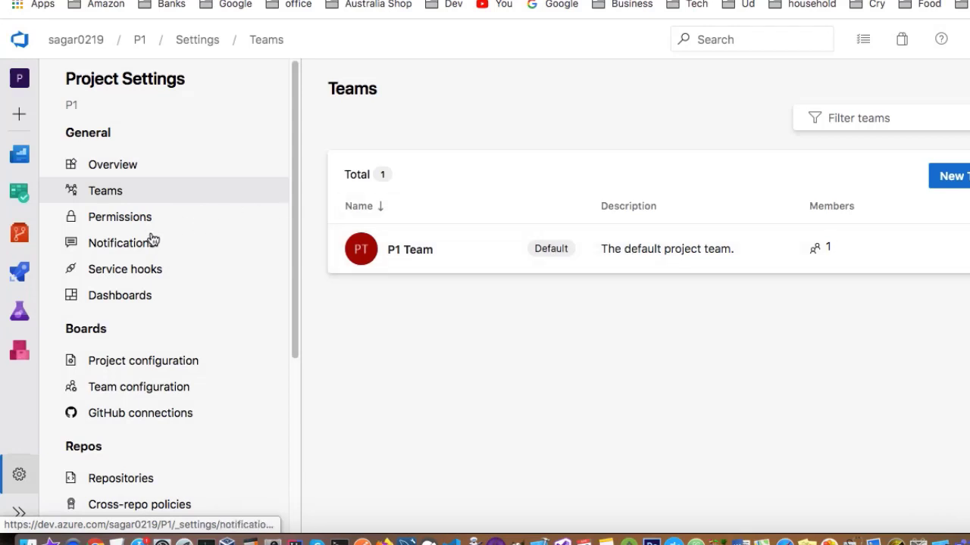
left_click(150, 274)
left_click(106, 300)
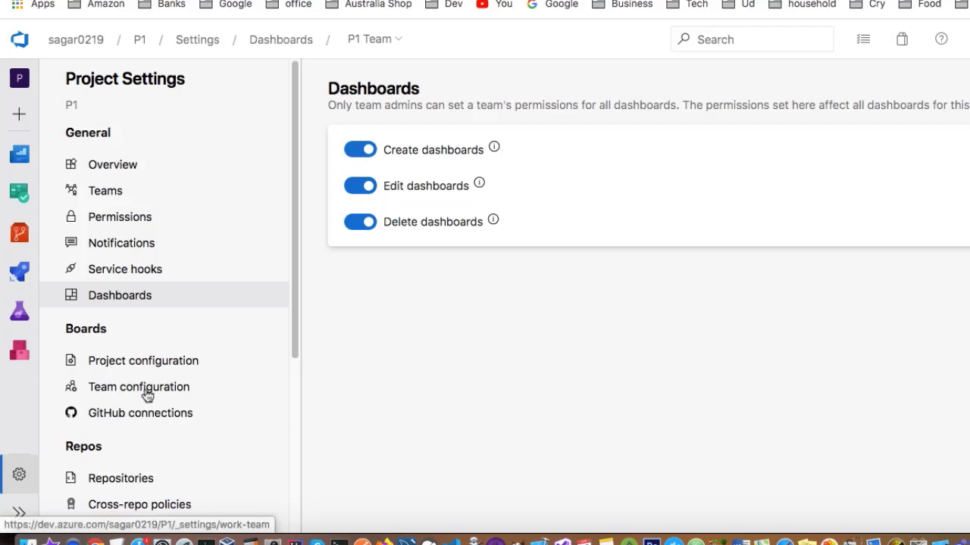
Examine the project configuration for Boards, including the iterations defined for P1
scroll(144, 394, "down", 1)
scroll(146, 395, "down", 2)
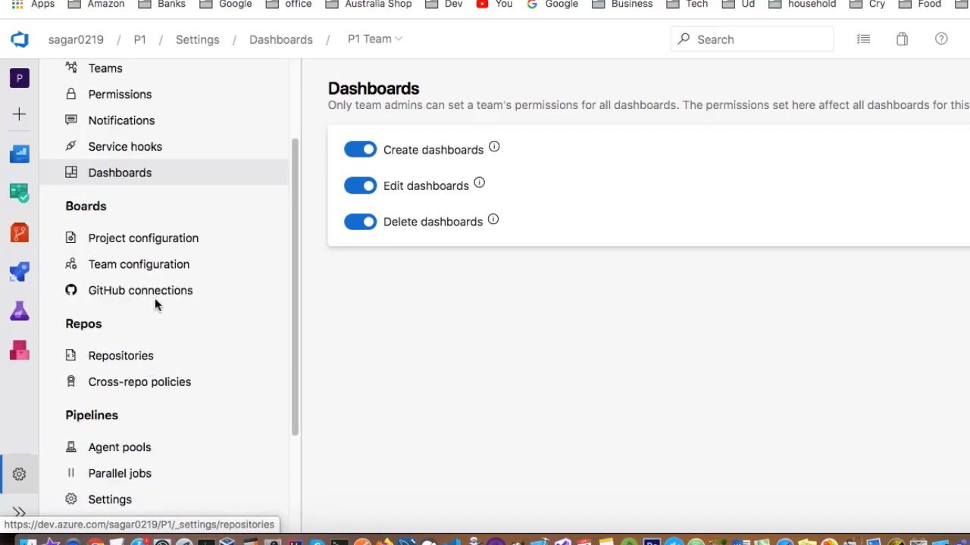
left_click(112, 241)
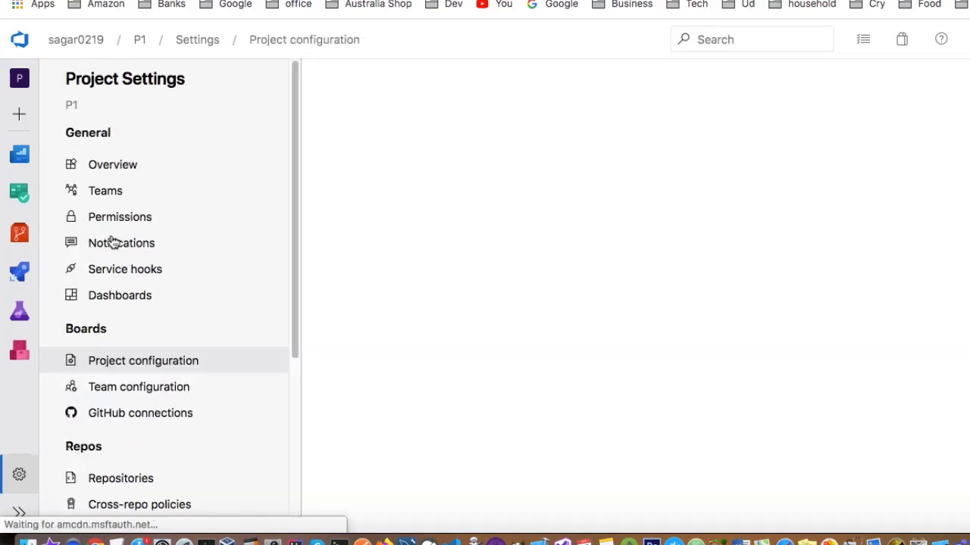
mouse_move(355, 316)
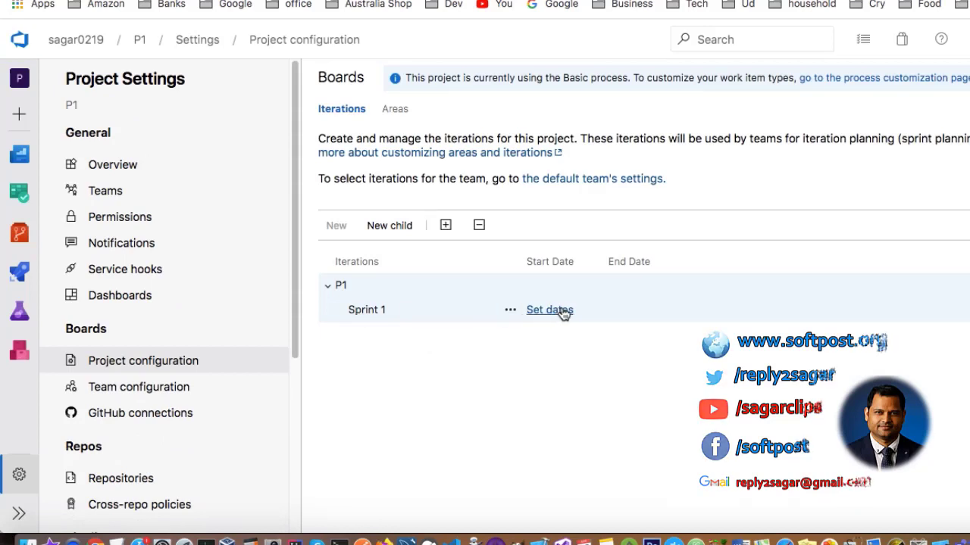
Review the P1 Team configuration, including backlogs, working days, iterations and areas, and view the project's GitHub connections
left_click(162, 389)
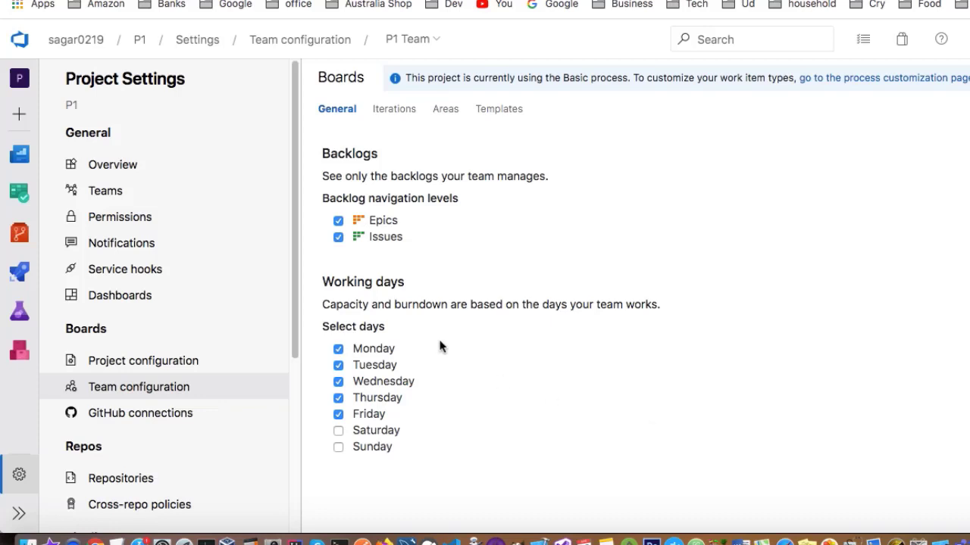
left_click_drag(372, 176, 636, 195)
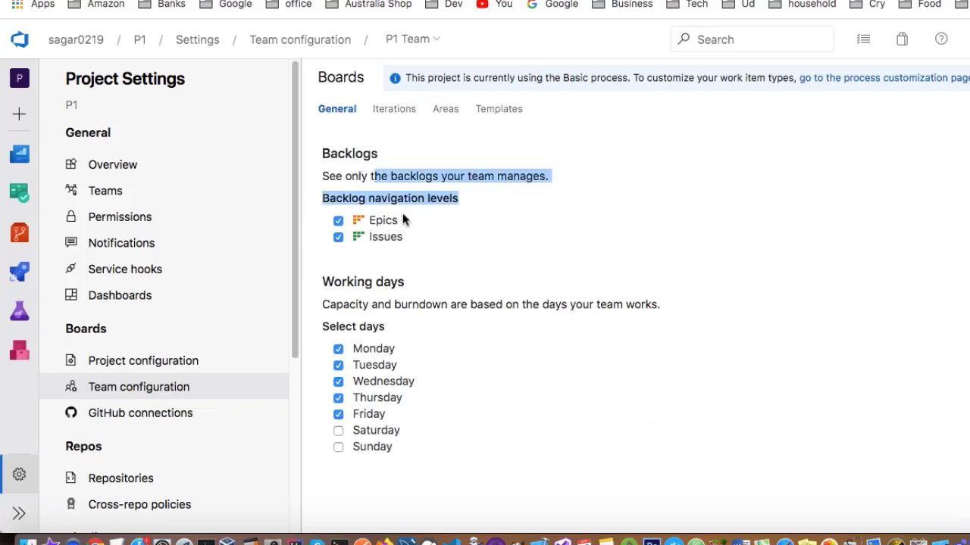
left_click(411, 113)
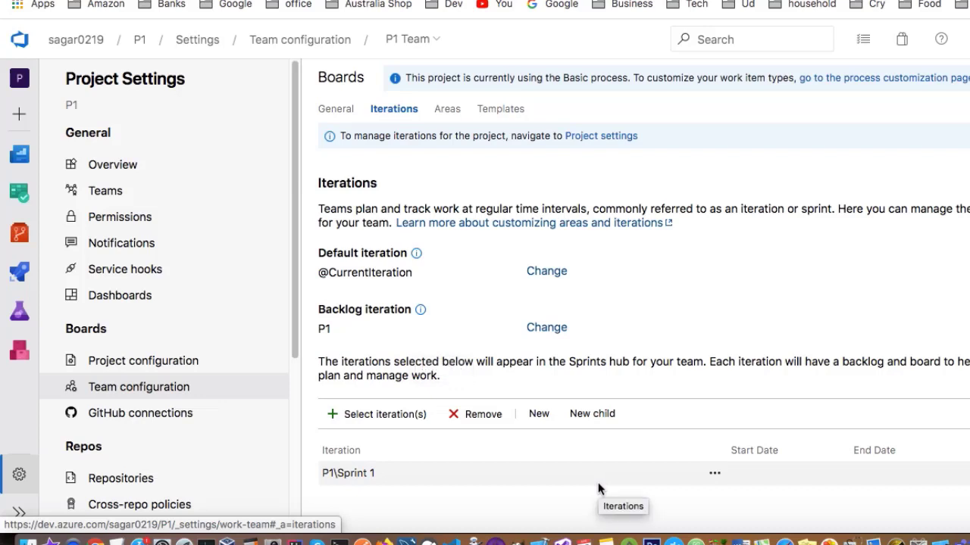
left_click(450, 115)
left_click(391, 115)
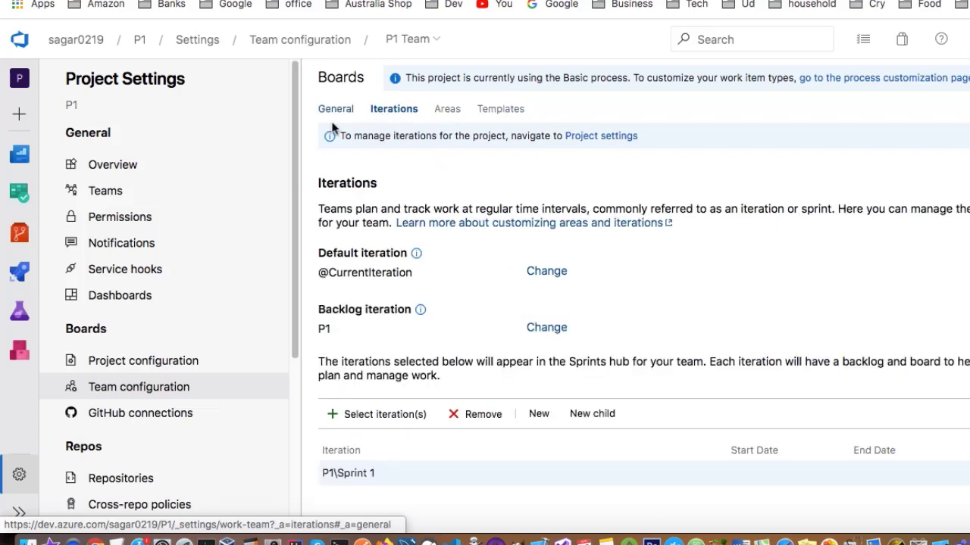
scroll(181, 485, "down", 3)
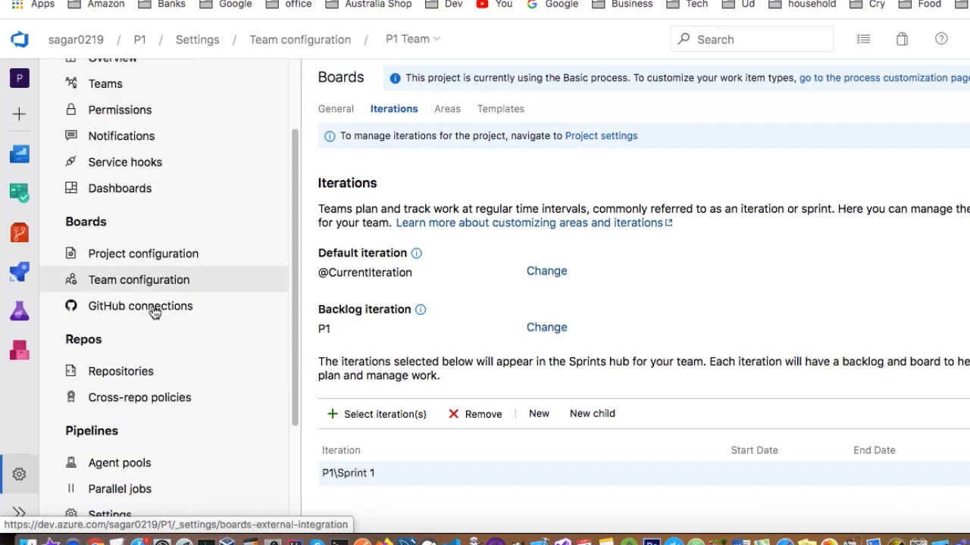
left_click(154, 312)
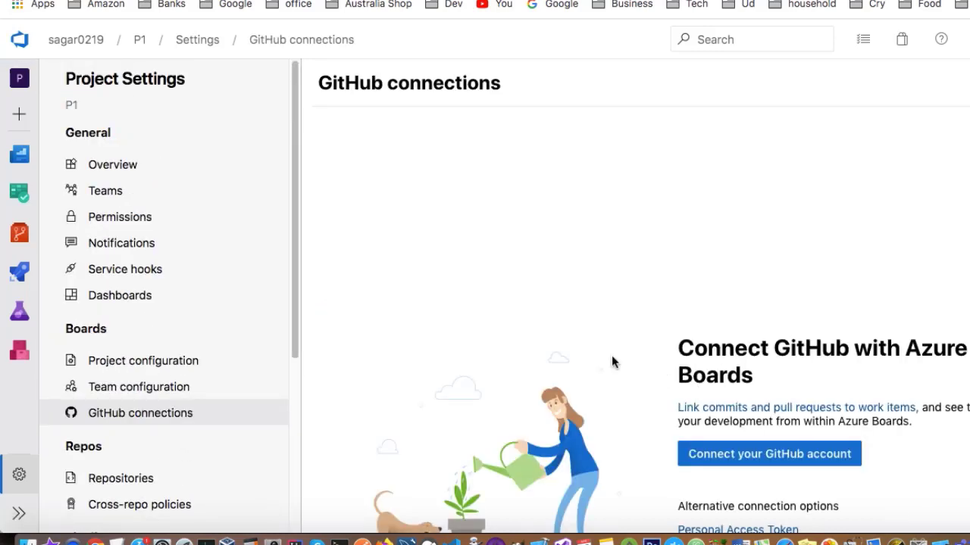
Open the project's repository settings and examine the Git repositories' security groups and permissions
scroll(137, 210, "down", 5)
left_click(136, 210)
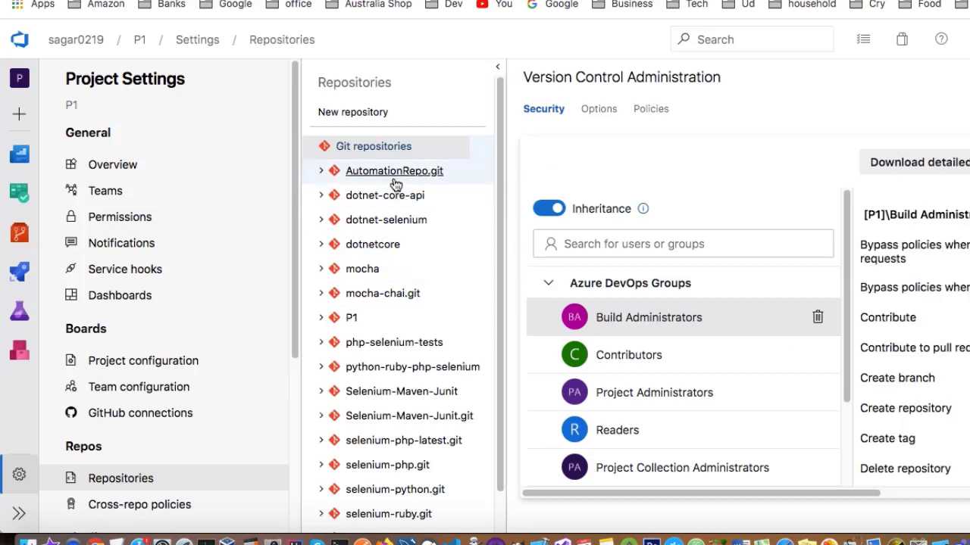
scroll(682, 364, "down", 3)
scroll(962, 390, "down", 3)
scroll(962, 389, "down", 3)
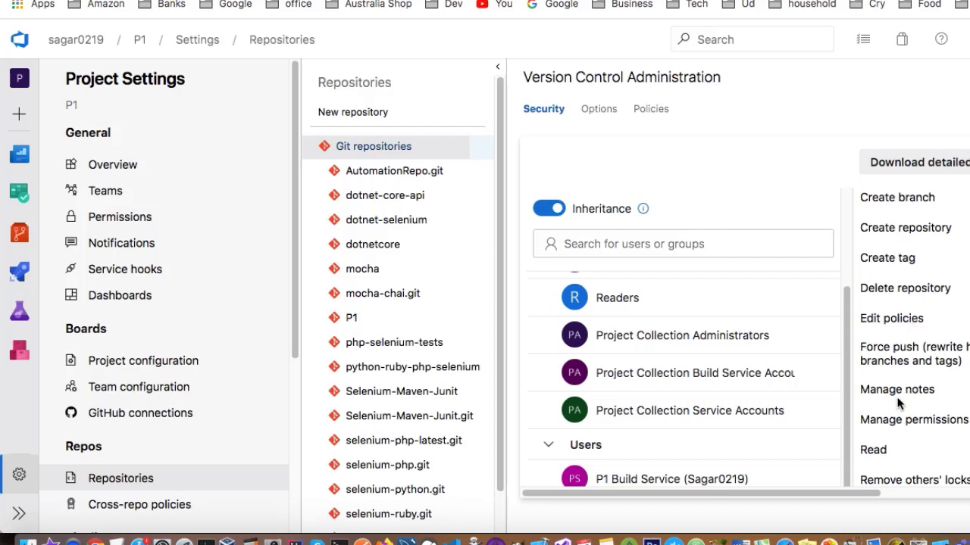
scroll(902, 402, "down", 2)
Check the rename and delete actions for AutomationRepo.git and view its repository options
left_click(469, 171)
left_click(481, 172)
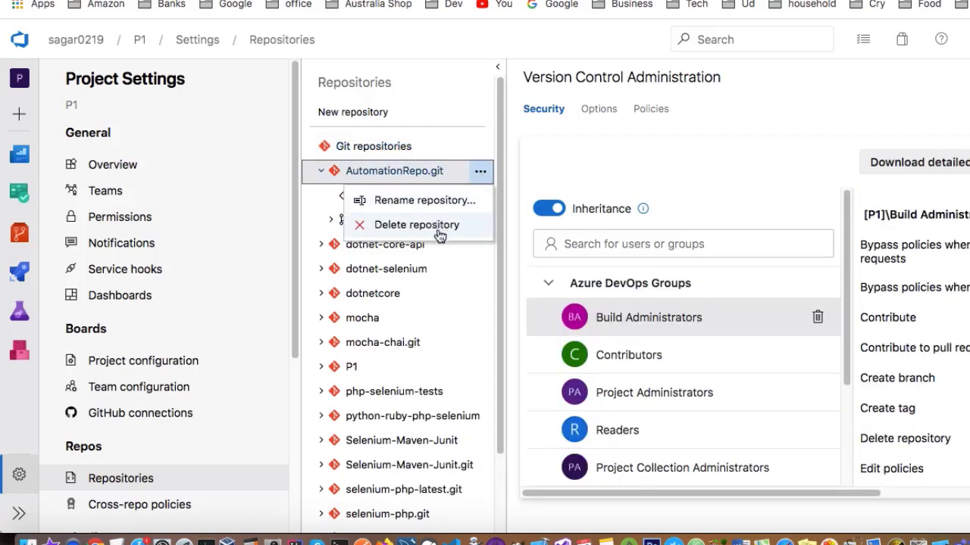
left_click(599, 109)
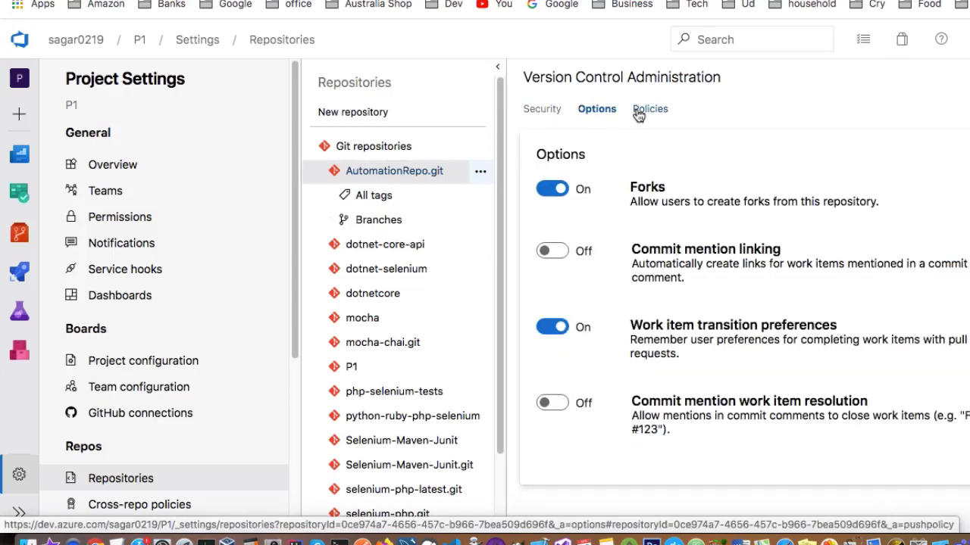
Review AutomationRepo.git's policies from commit author email validation to maximum file size, and return to its security permissions
left_click(638, 111)
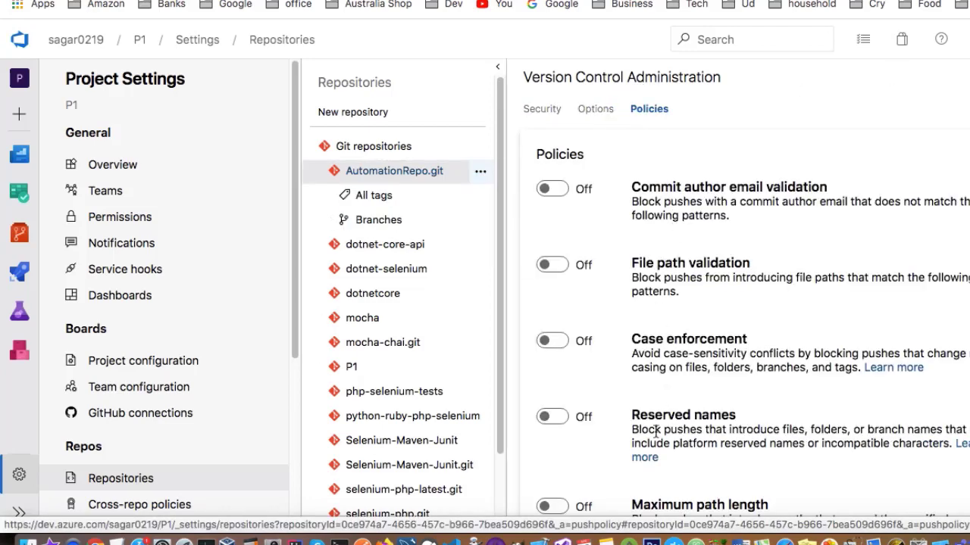
scroll(656, 432, "down", 1)
scroll(652, 416, "up", 1)
left_click_drag(650, 188, 824, 187)
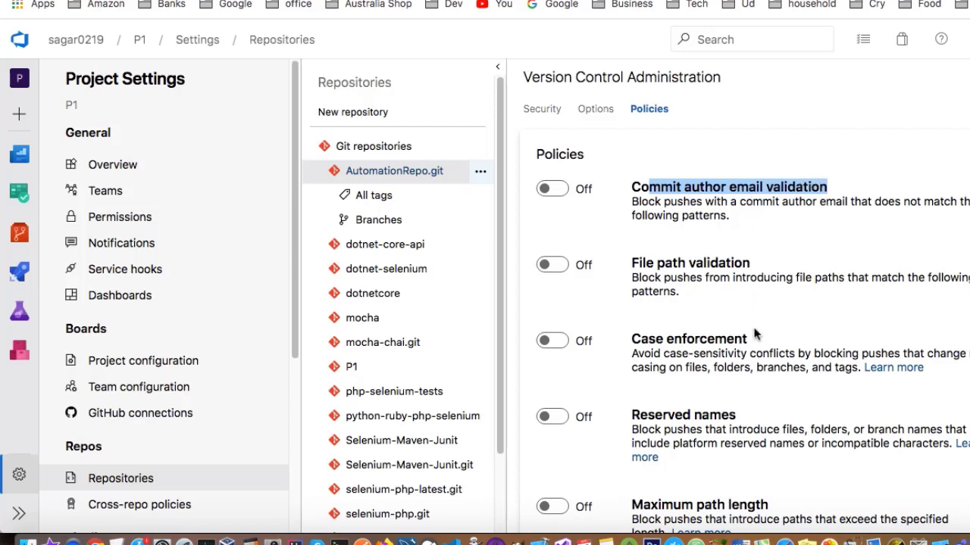
scroll(756, 327, "down", 3)
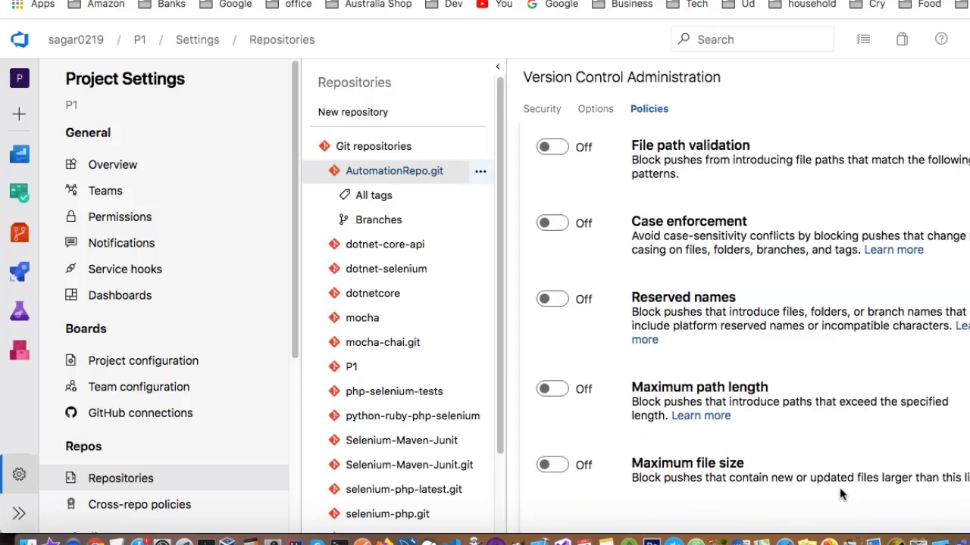
left_click_drag(732, 478, 847, 479)
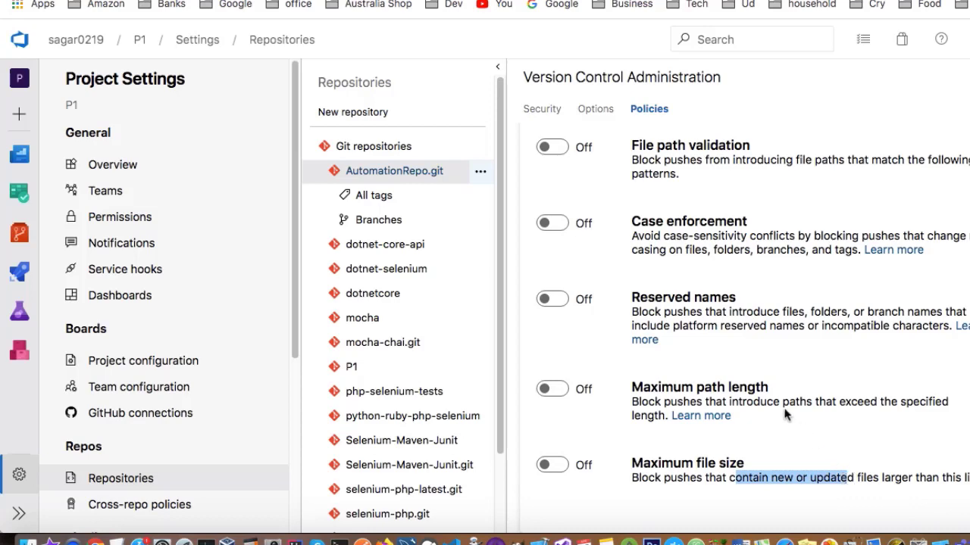
scroll(787, 417, "up", 3)
left_click(595, 110)
left_click(543, 109)
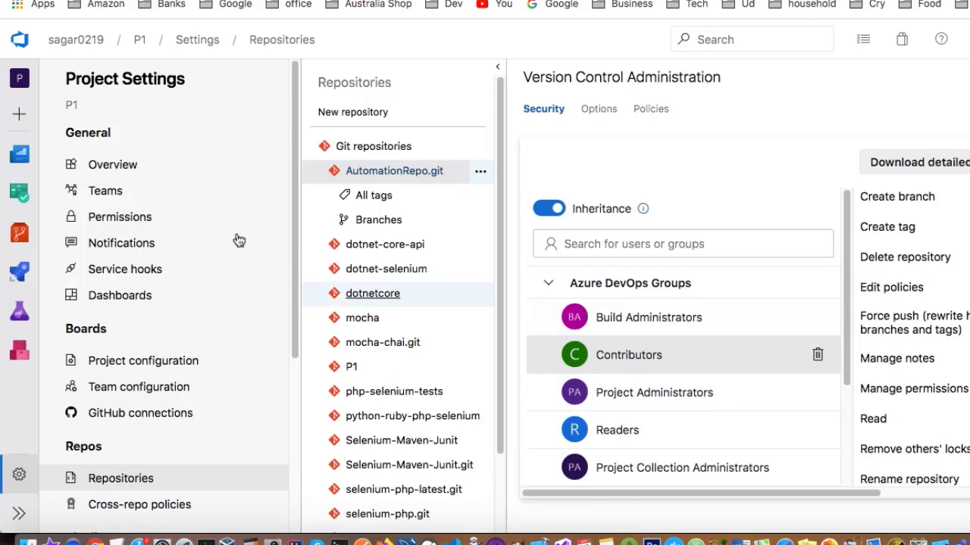
Review the cross-repo branch protection policies and look over the remaining project settings and the project's Overview entries
scroll(147, 372, "down", 5)
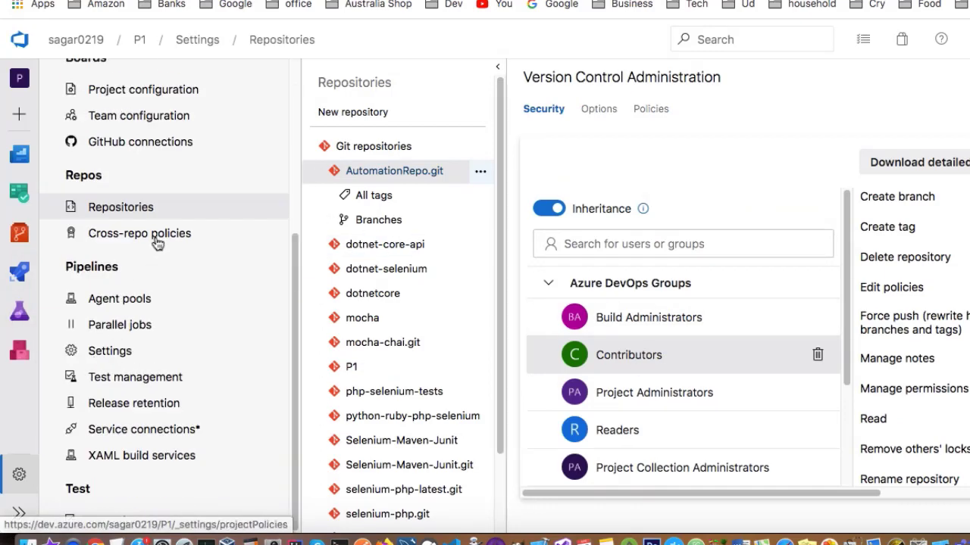
left_click(155, 240)
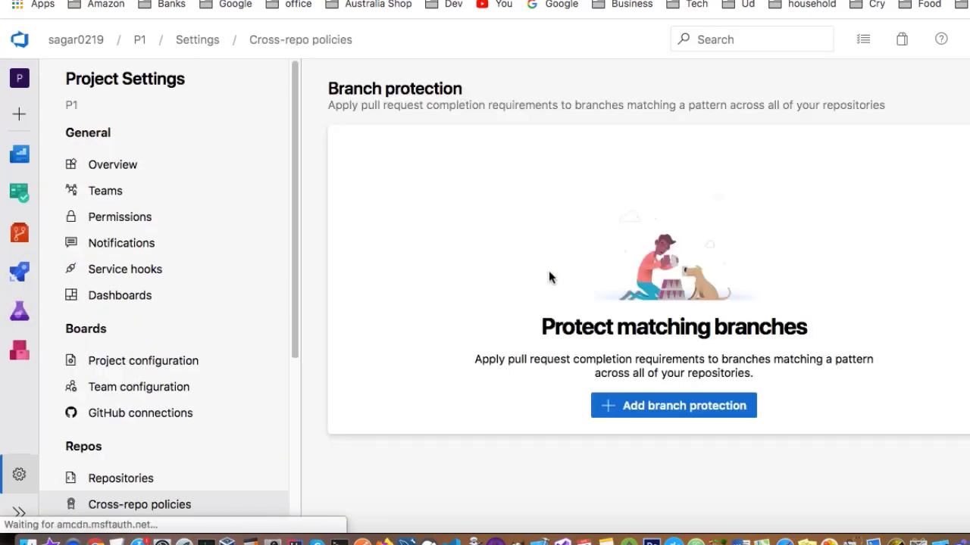
scroll(167, 303, "down", 5)
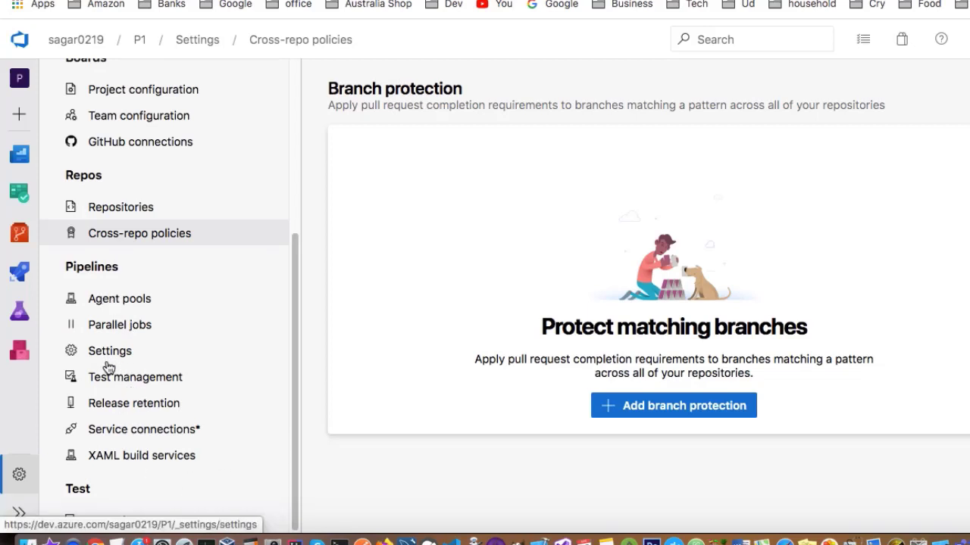
scroll(106, 365, "up", 5)
scroll(108, 368, "up", 3)
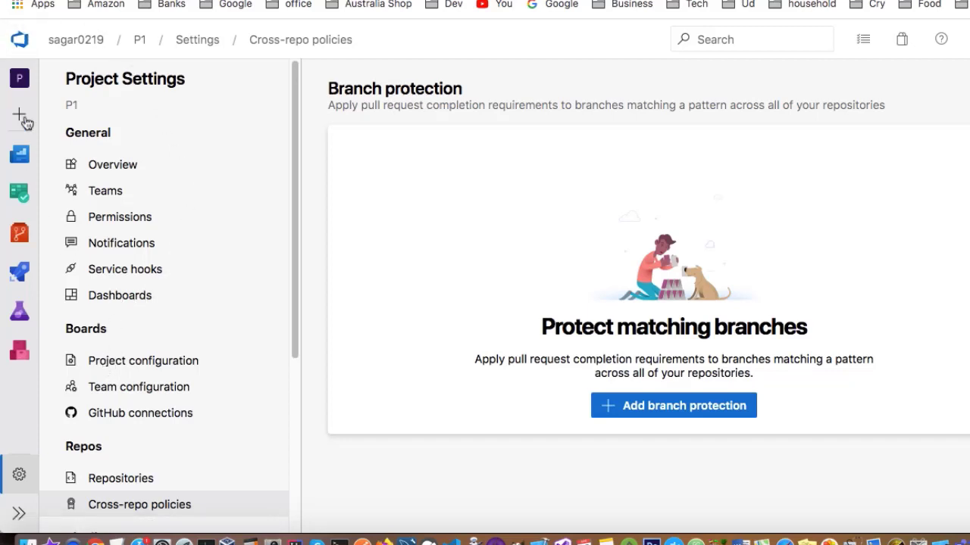
mouse_move(10, 161)
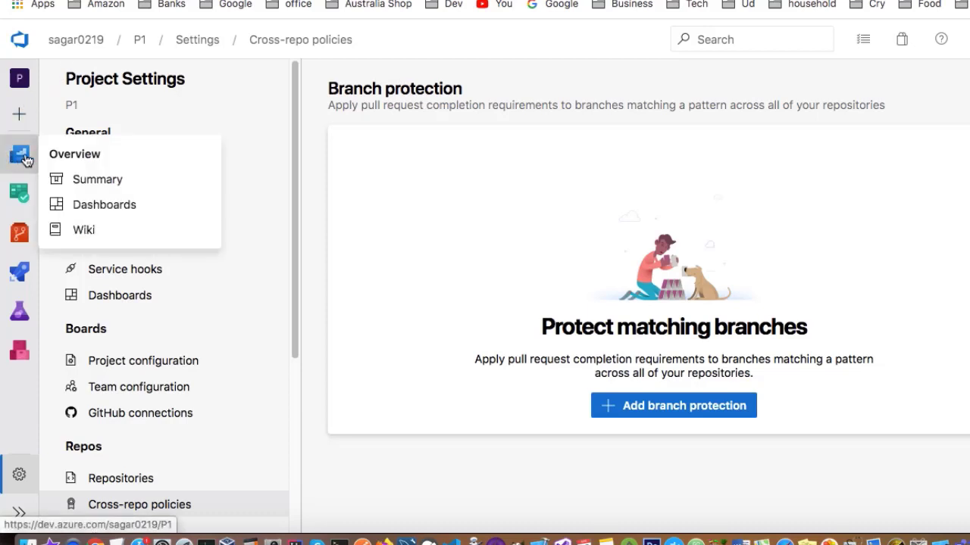